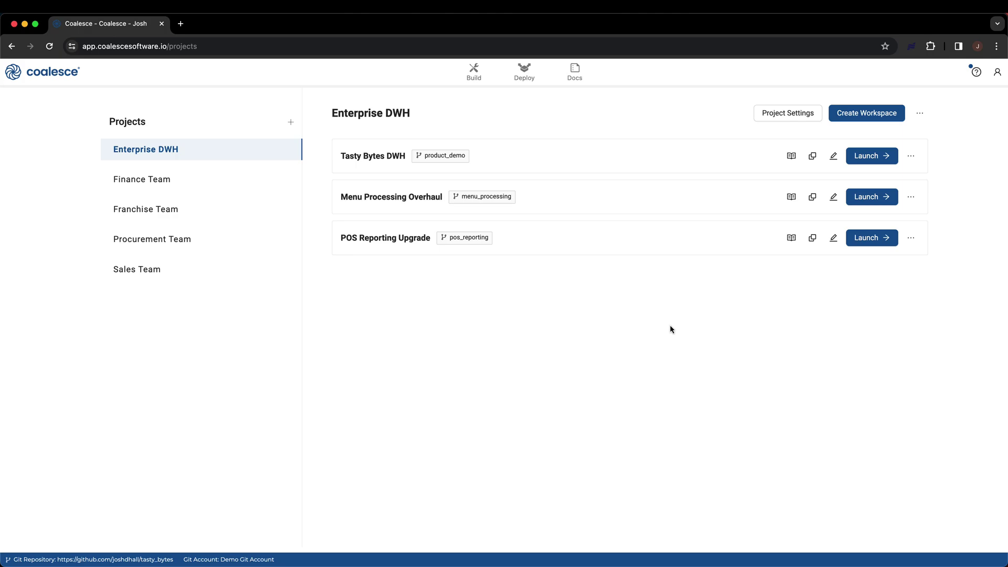
- Launch the Tasty Bytes DWH project from the Projects page
{"action": "left_click", "coordinate": [866, 155]}
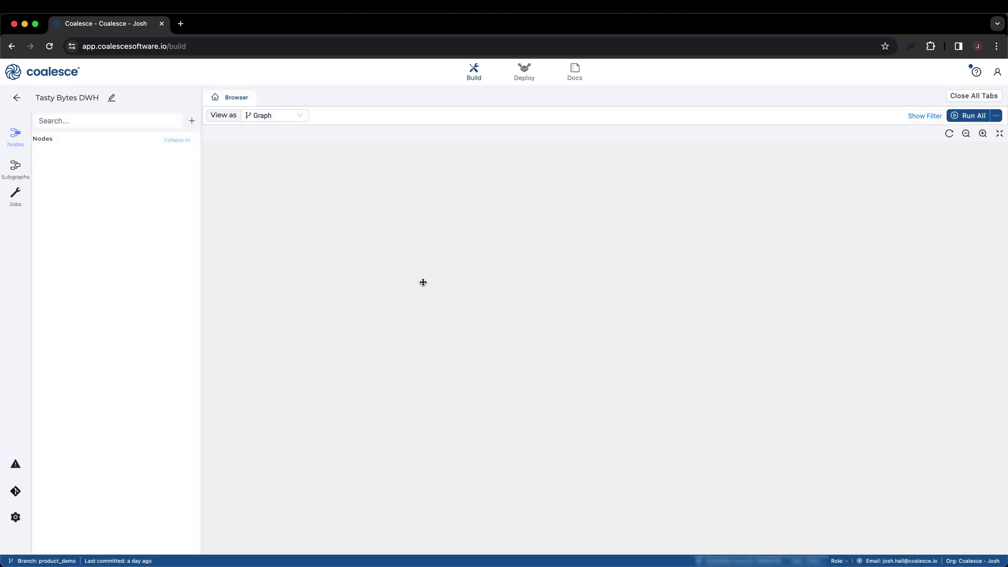
- Add eight sources: CUSTOMER_LOYALTY from RAW_CUSTOMER plus every RAW_POS table
{"action": "left_click", "coordinate": [191, 120]}
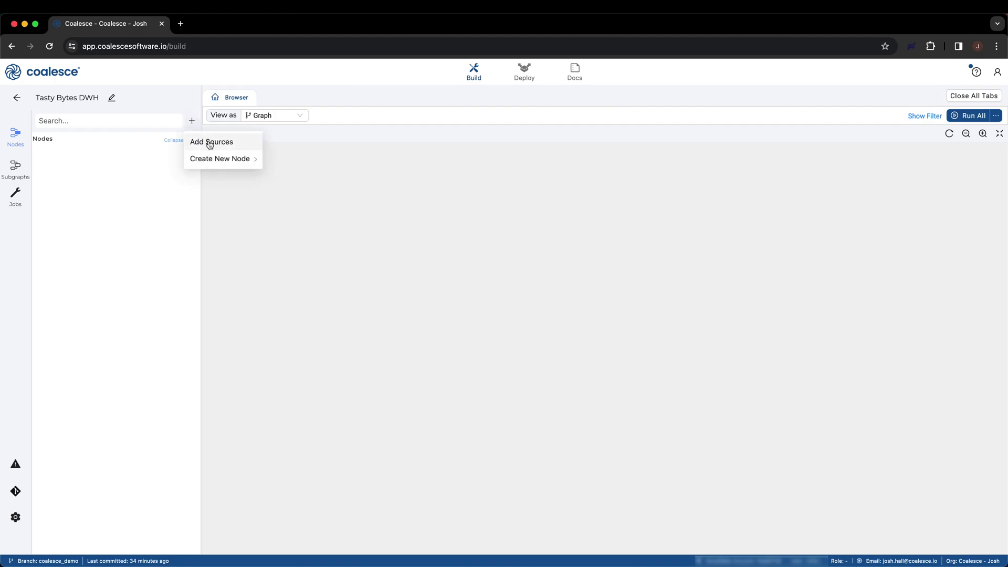
{"action": "left_click", "coordinate": [209, 143]}
{"action": "left_click", "coordinate": [43, 190]}
{"action": "left_click", "coordinate": [42, 218]}
{"action": "left_click", "coordinate": [61, 205]}
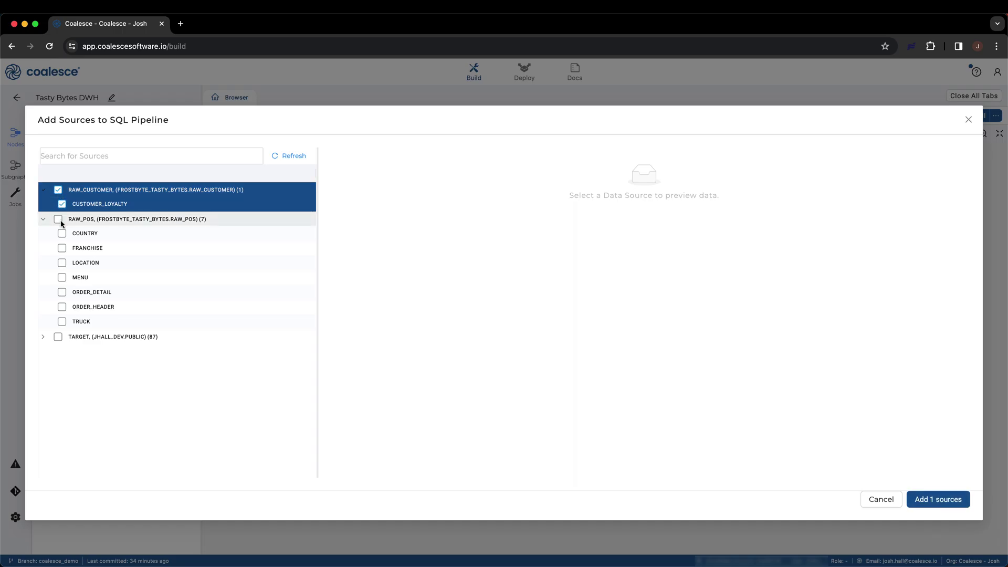
{"action": "left_click", "coordinate": [59, 218]}
{"action": "left_click", "coordinate": [935, 502]}
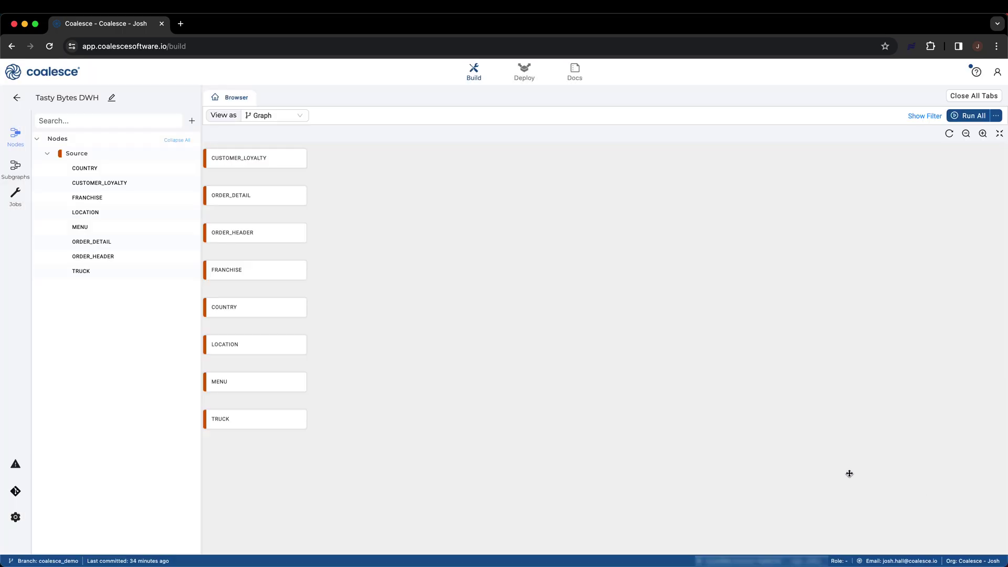
- Create a stage node after the TRUCK source
{"action": "left_click", "coordinate": [274, 422]}
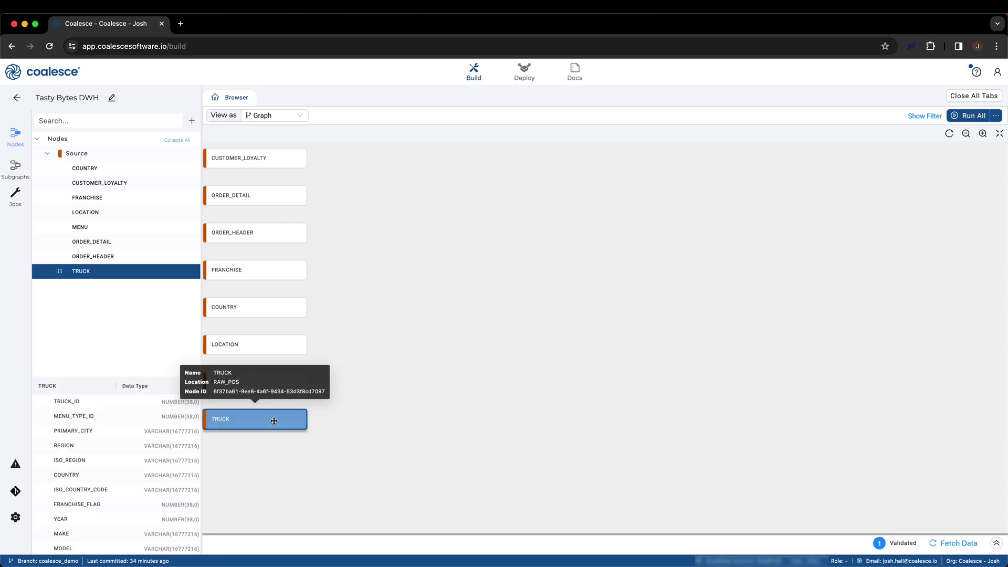
{"action": "right_click", "coordinate": [274, 421]}
{"action": "mouse_move", "coordinate": [391, 316]}
{"action": "left_click", "coordinate": [391, 325]}
- Create stage nodes for the remaining source nodes in one action
{"action": "left_click", "coordinate": [106, 256]}
{"action": "left_click", "coordinate": [103, 168], "text": "shift"}
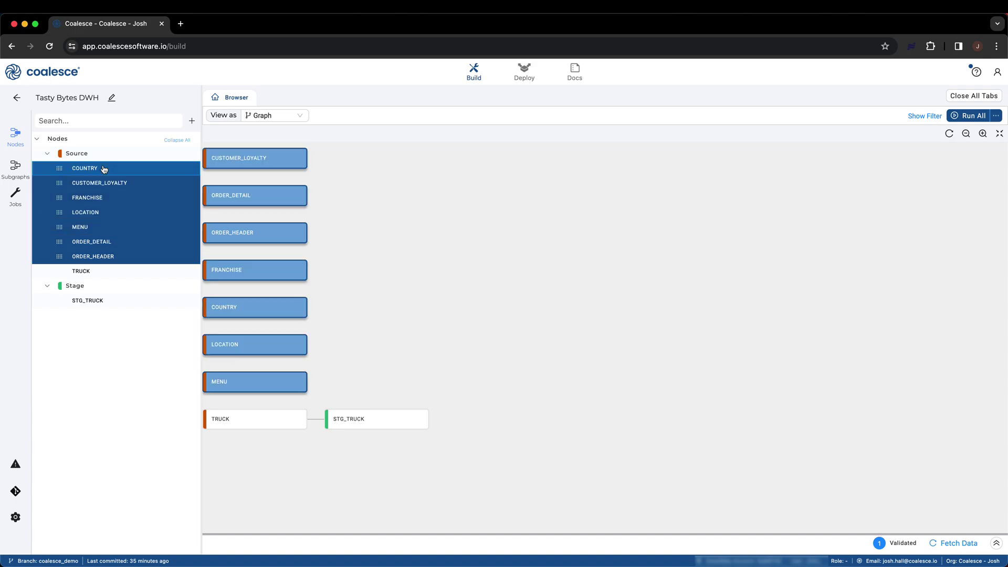
{"action": "right_click", "coordinate": [239, 162]}
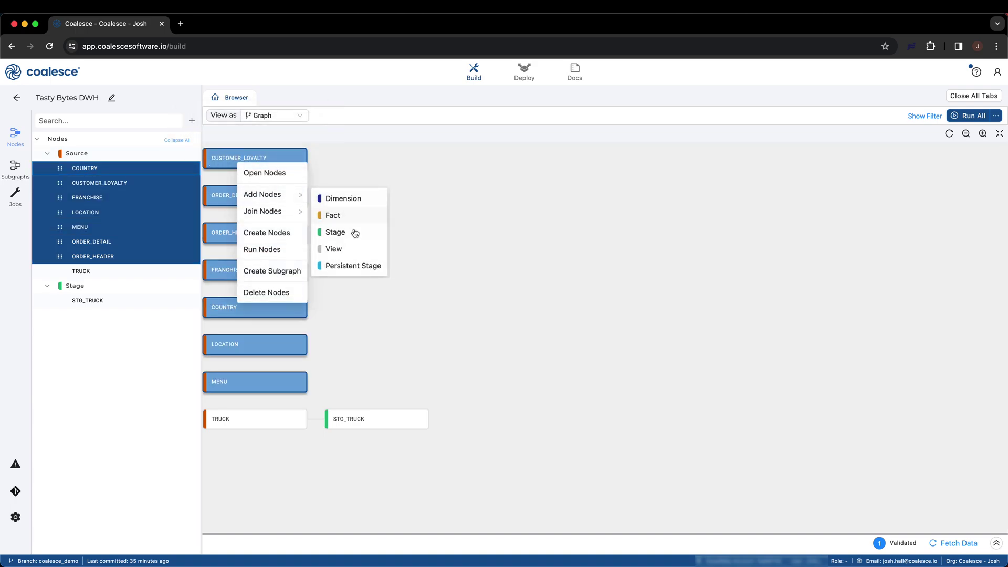
{"action": "left_click", "coordinate": [346, 232]}
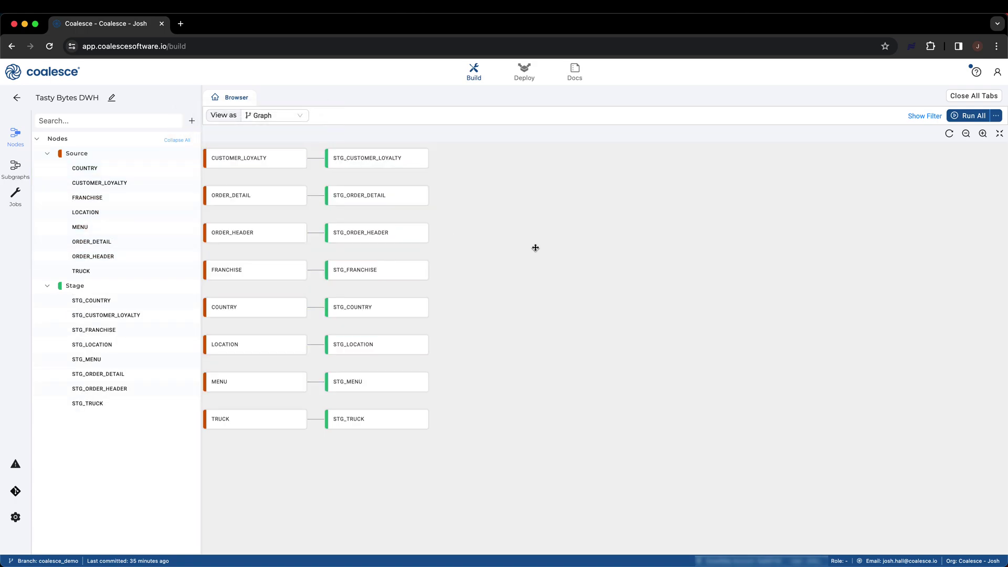
- Select the STG_LOCATION and STG_COUNTRY stage nodes together
{"action": "left_click", "coordinate": [379, 347]}
{"action": "left_click", "coordinate": [409, 306], "text": "shift"}
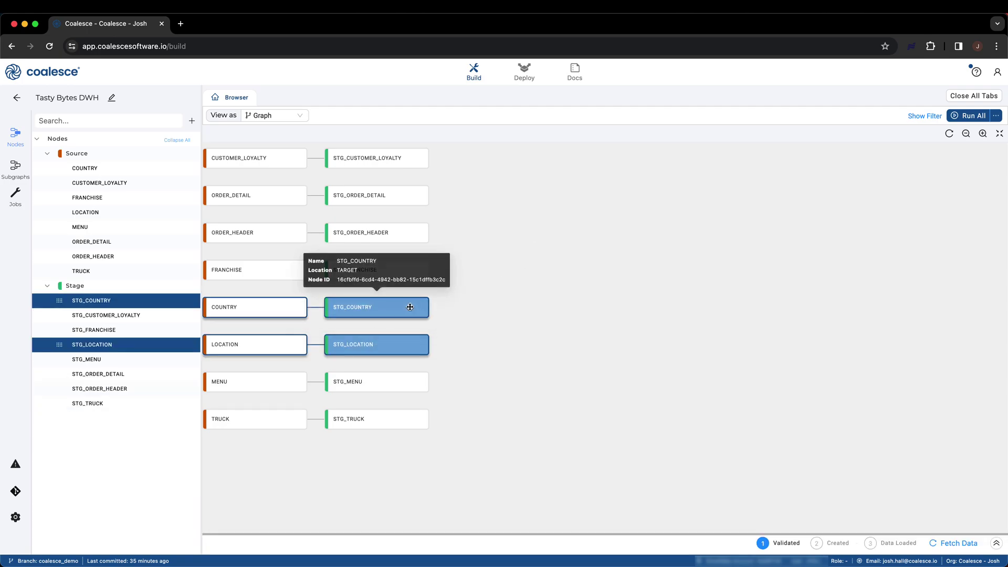
{"action": "right_click", "coordinate": [410, 309]}
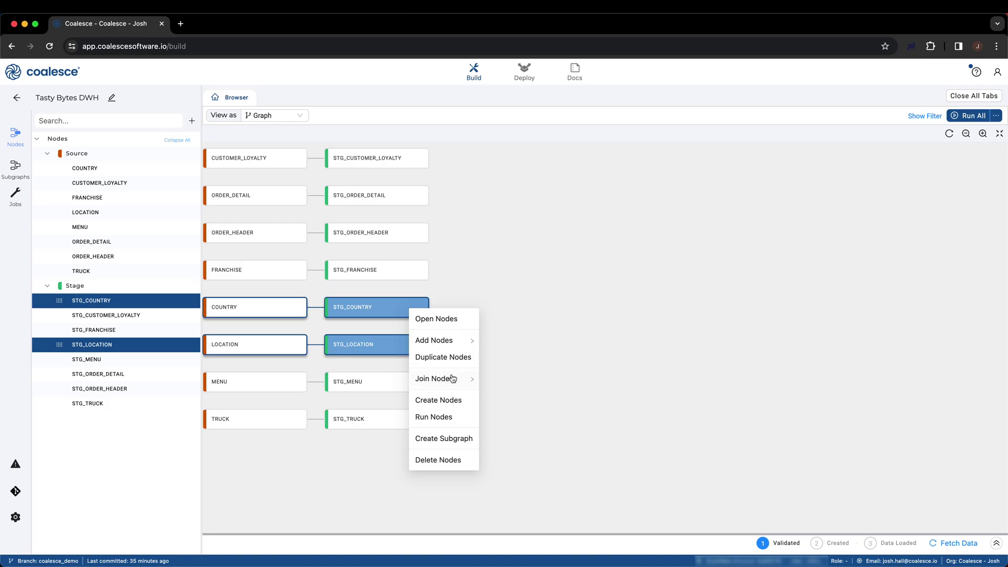
- Join STG_LOCATION and STG_COUNTRY into a new stage node, matching on COUNTRY_ID
{"action": "mouse_move", "coordinate": [435, 379]}
{"action": "left_click", "coordinate": [524, 417]}
{"action": "left_click", "coordinate": [256, 138]}
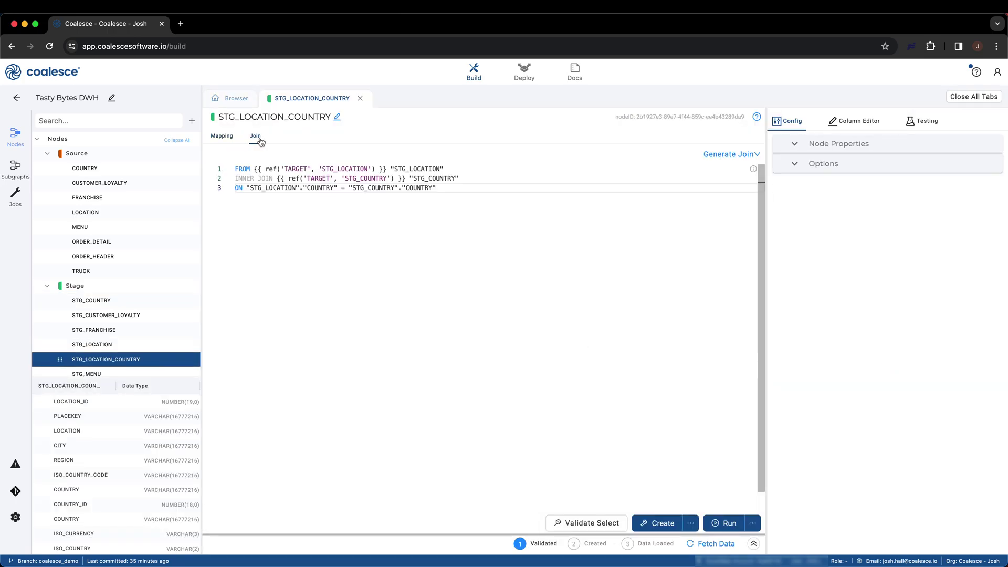
{"action": "left_click", "coordinate": [334, 188]}
{"action": "type", "text": "_ID"}
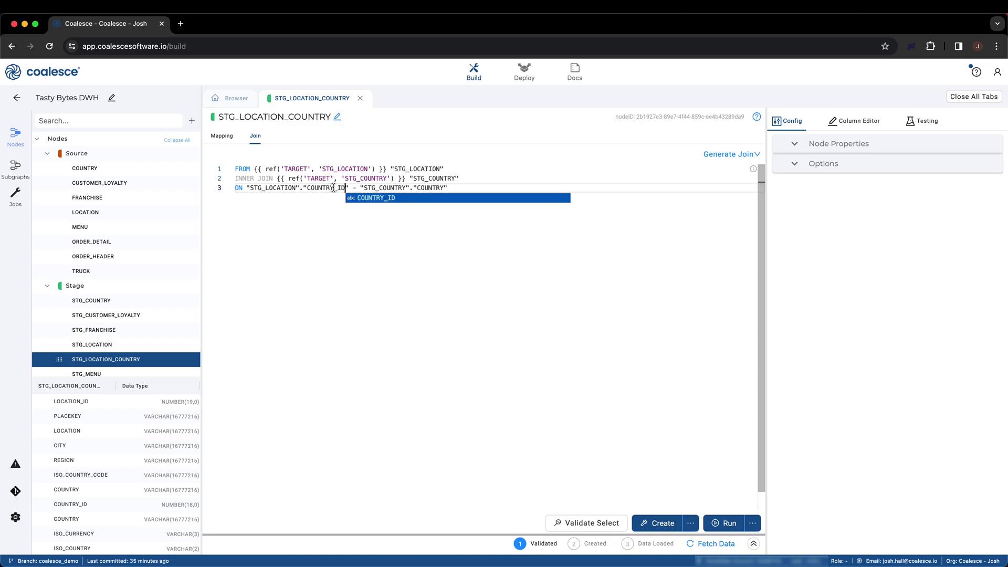
{"action": "left_click", "coordinate": [445, 188]}
{"action": "type", "text": "_ID"}
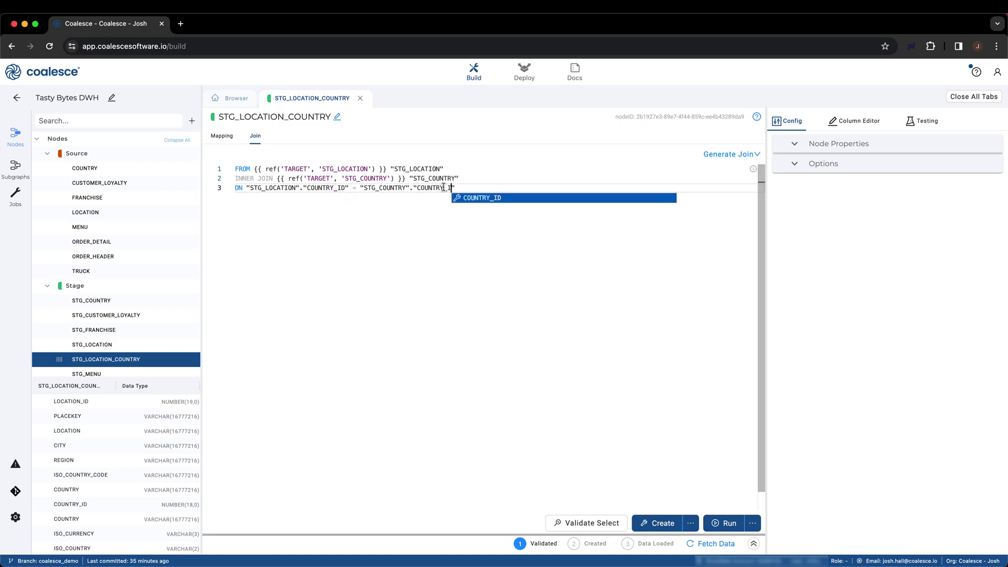
{"action": "left_click", "coordinate": [466, 189]}
- Add a WHERE filter keeping STG_COUNTRY.COUNTRY_ID above 100, then close the node
{"action": "key", "text": "Return"}
{"action": "type", "text": "WHERE st"}
{"action": "key", "text": "Return"}
{"action": "type", "text": ".cou"}
{"action": "key", "text": "Down"}
{"action": "key", "text": "Return"}
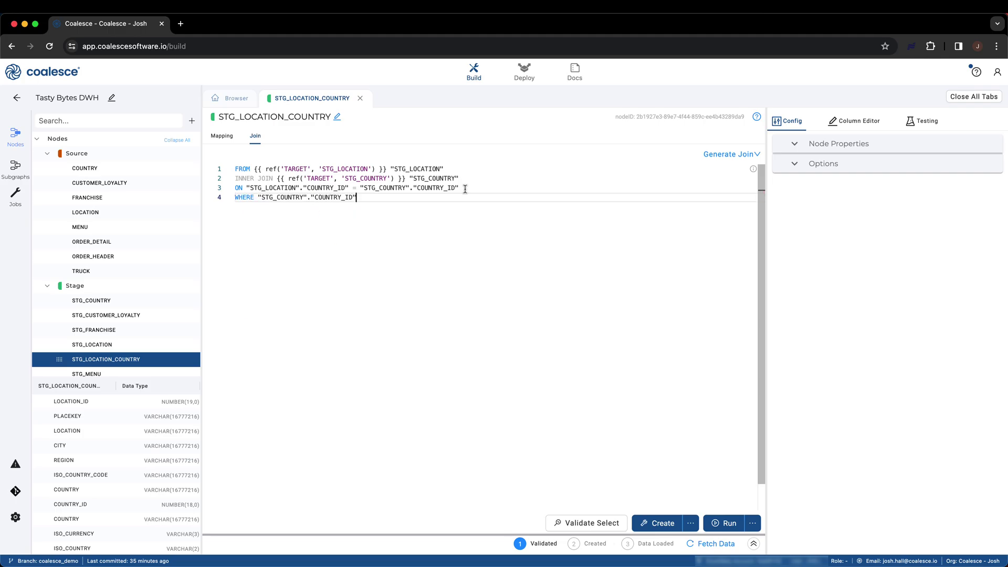
{"action": "type", "text": "> 100"}
{"action": "left_click", "coordinate": [360, 98]}
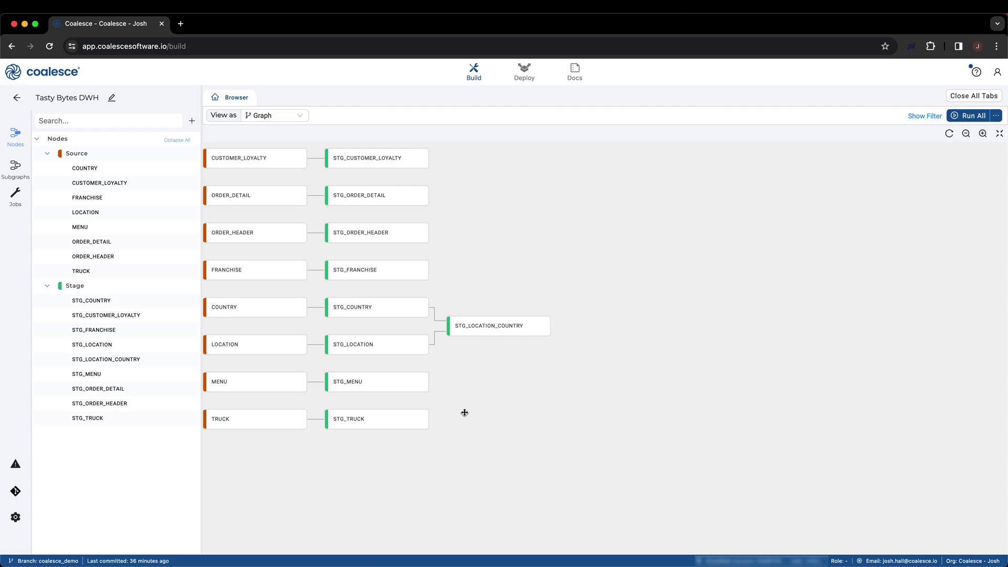
- In STG_MENU, set TRUCK_BRAND_NAME's transform to UPPER("MENU"."TRUCK_BRAND_NAME")
{"action": "double_click", "coordinate": [387, 382]}
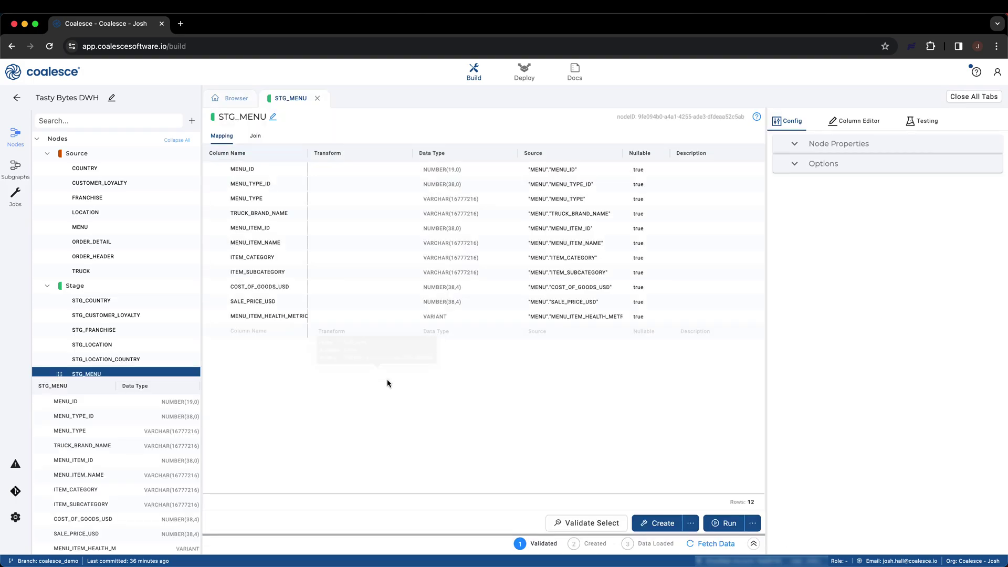
{"action": "double_click", "coordinate": [343, 213]}
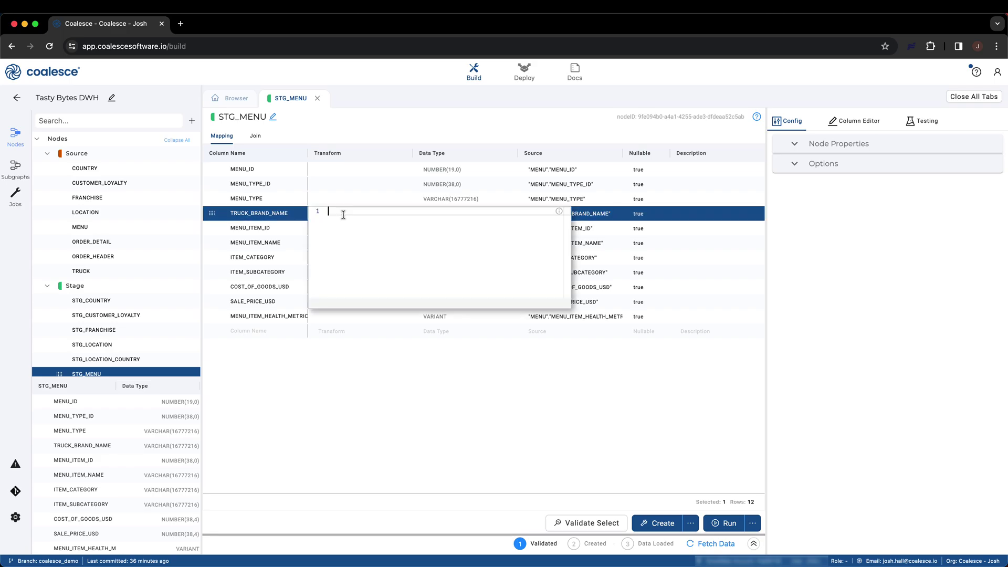
{"action": "type", "text": "UPPER("}
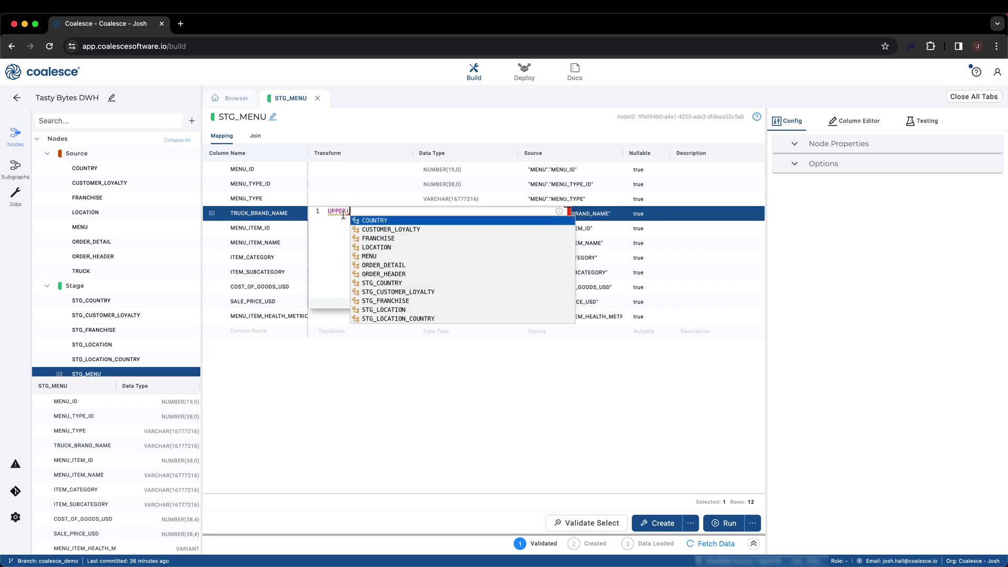
{"action": "type", "text": "\"MENU"}
{"action": "key", "text": "Return"}
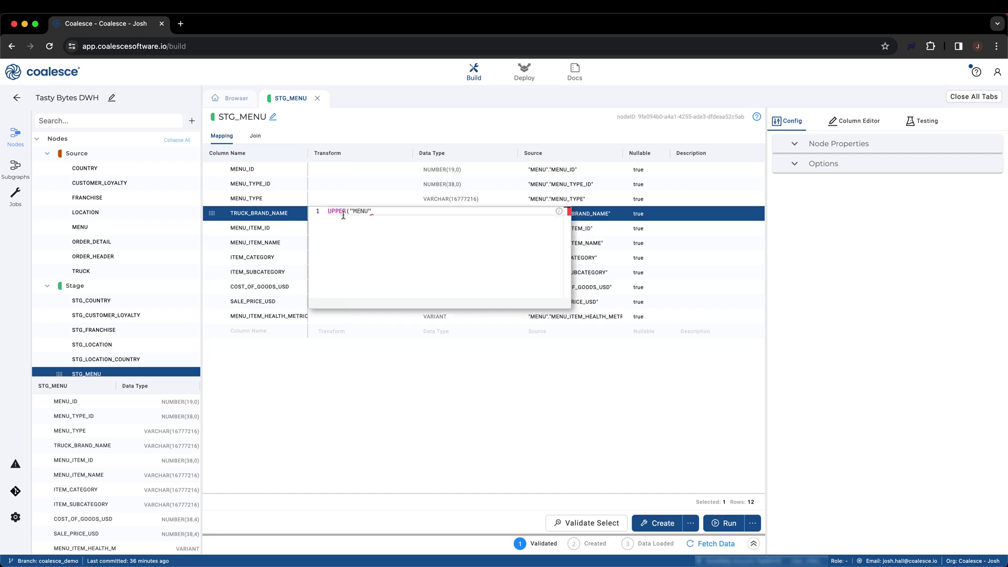
{"action": "type", "text": ".tr"}
{"action": "key", "text": "Return"}
{"action": "key", "text": "Return"}
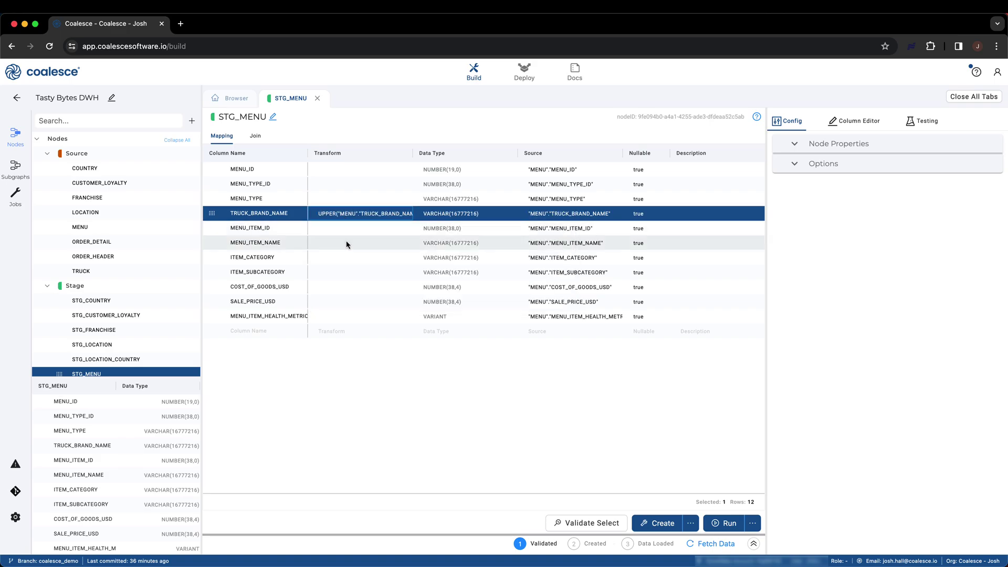
{"action": "left_click", "coordinate": [349, 244]}
{"action": "left_click", "coordinate": [349, 271], "text": "shift"}
- Bulk-edit the three selected columns with Transform UPPER({{SRC}}) and apply it
{"action": "right_click", "coordinate": [345, 277]}
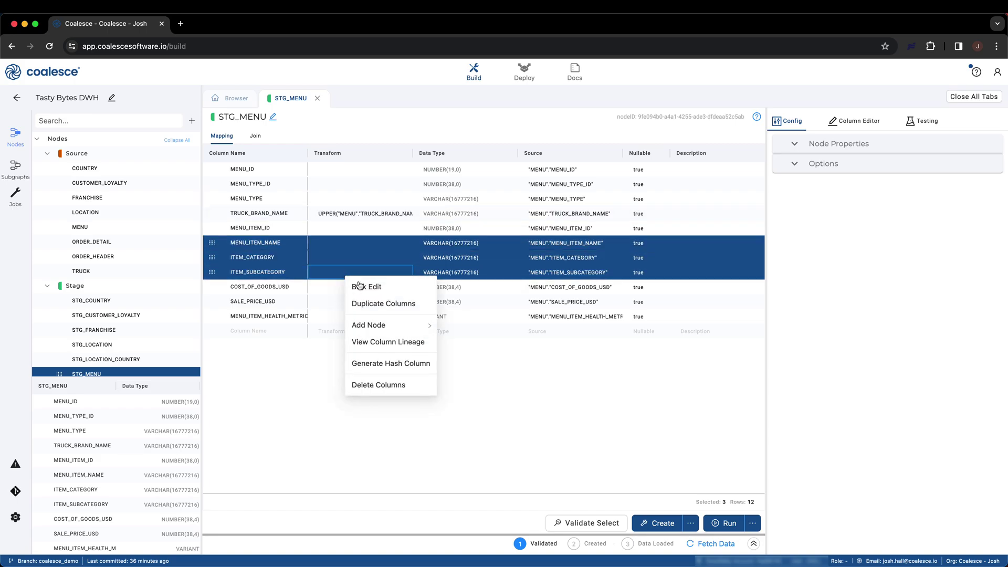
{"action": "left_click", "coordinate": [364, 287]}
{"action": "left_click", "coordinate": [847, 196]}
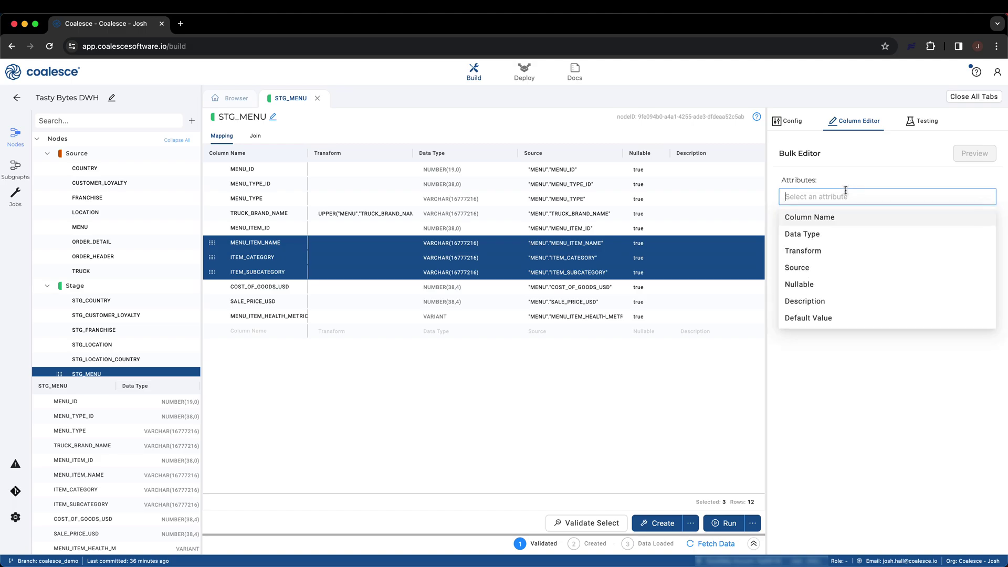
{"action": "left_click", "coordinate": [821, 254]}
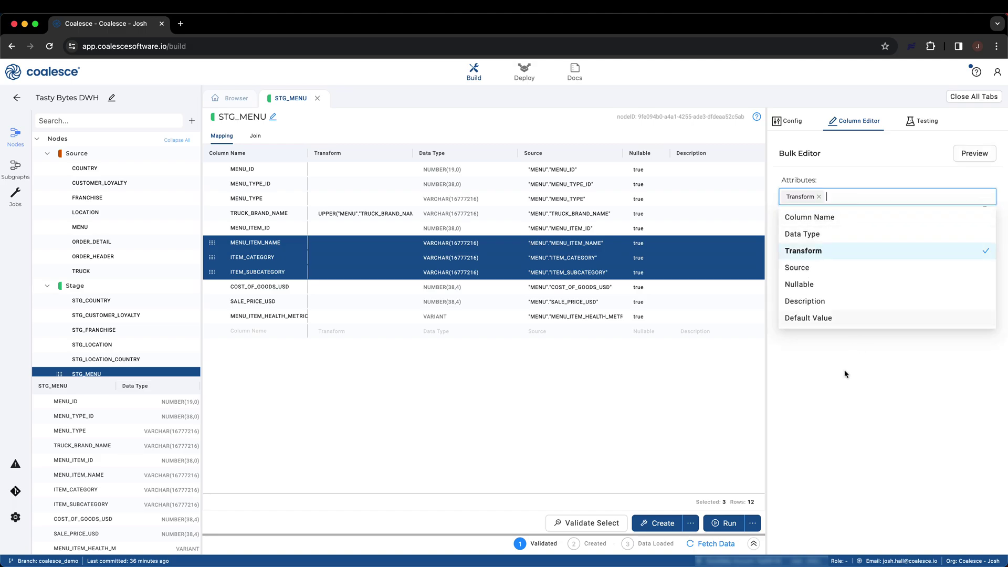
{"action": "left_click", "coordinate": [840, 385]}
{"action": "type", "text": "UPPER({{SRC}})"}
{"action": "left_click", "coordinate": [973, 152]}
{"action": "left_click", "coordinate": [827, 388]}
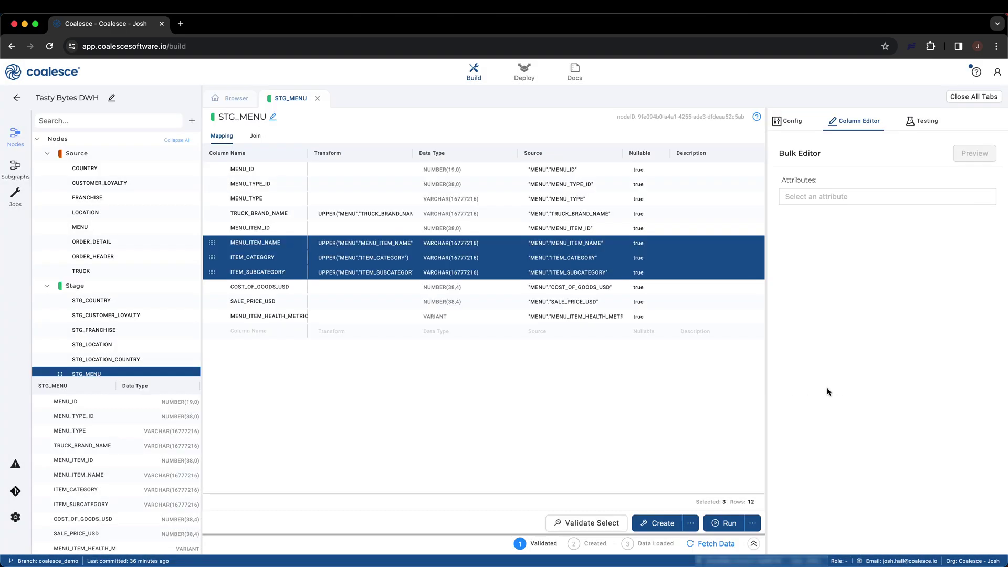
- Add column-level Unique tests to MENU_ID and MENU_TYPE_ID
{"action": "left_click", "coordinate": [922, 120]}
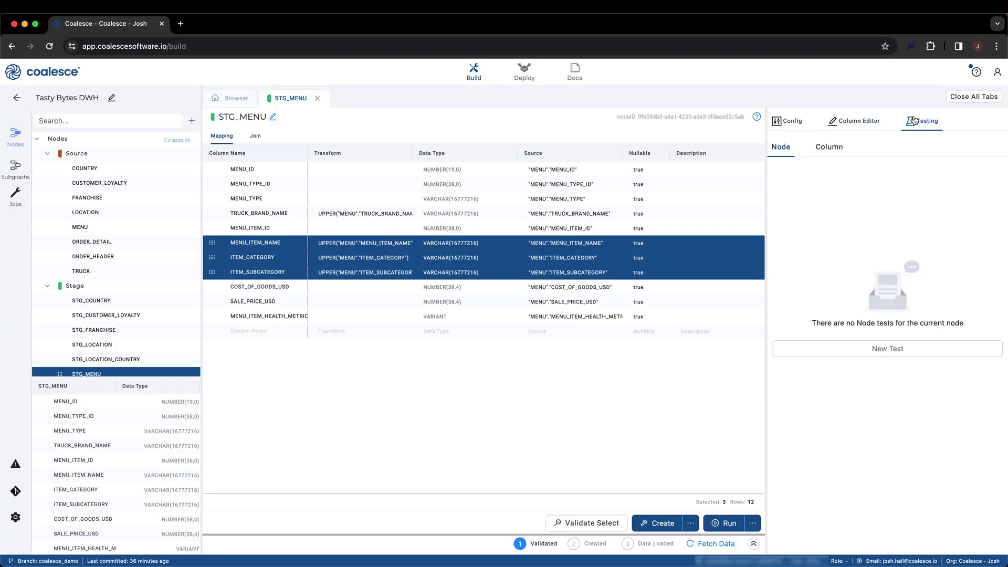
{"action": "left_click", "coordinate": [828, 147]}
{"action": "left_click", "coordinate": [829, 168]}
{"action": "left_click", "coordinate": [831, 209]}
{"action": "left_click", "coordinate": [828, 439]}
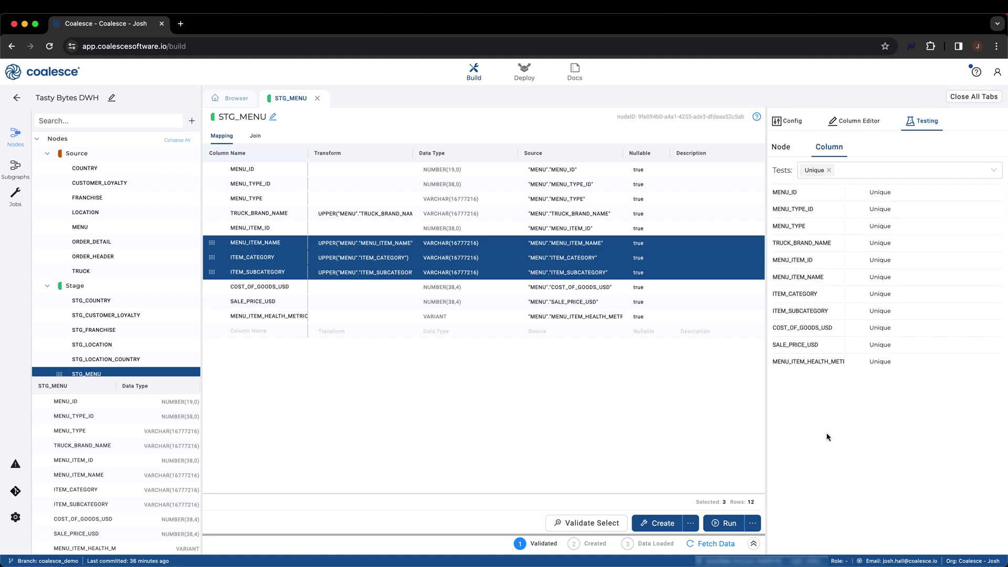
{"action": "left_click", "coordinate": [880, 193]}
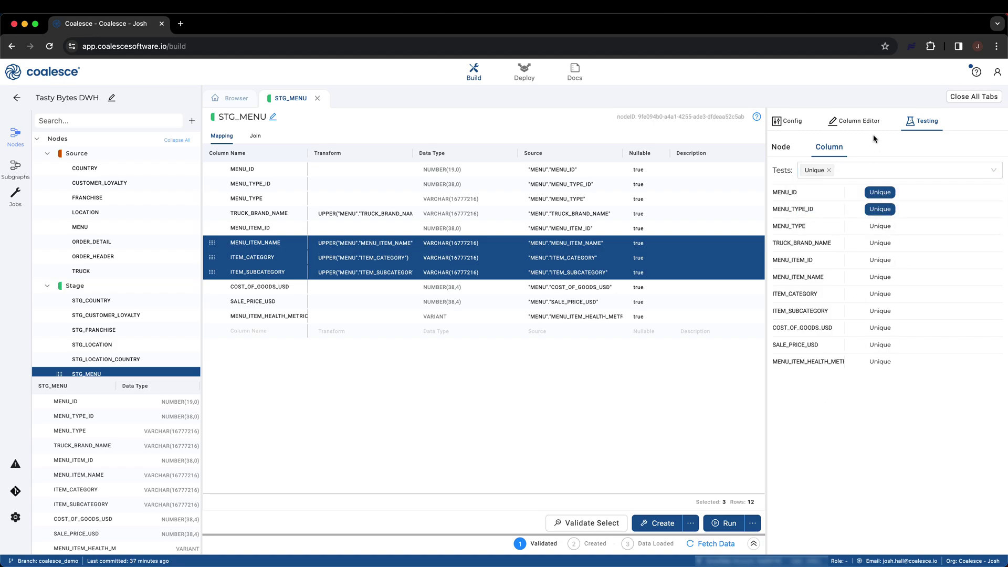
{"action": "left_click", "coordinate": [524, 71]}
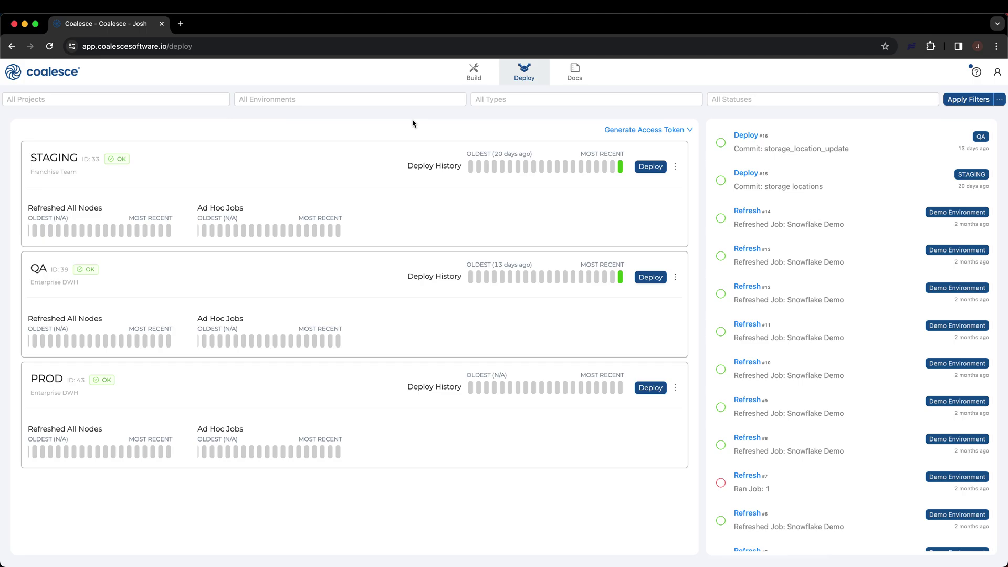
{"action": "left_click", "coordinate": [475, 72]}
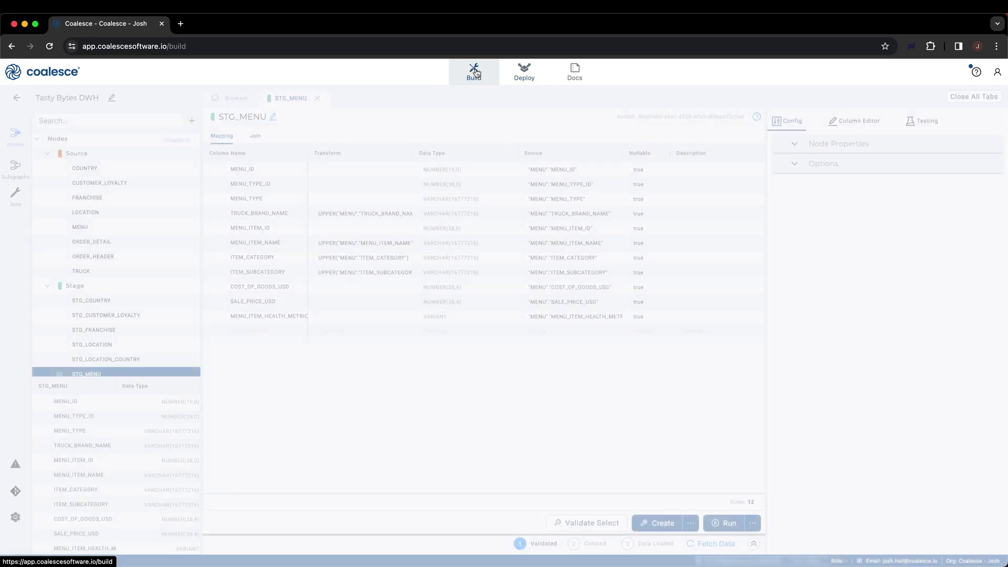
- Close the STG_MENU editor and open the action menu for STG_LOCATION
{"action": "left_click", "coordinate": [316, 99]}
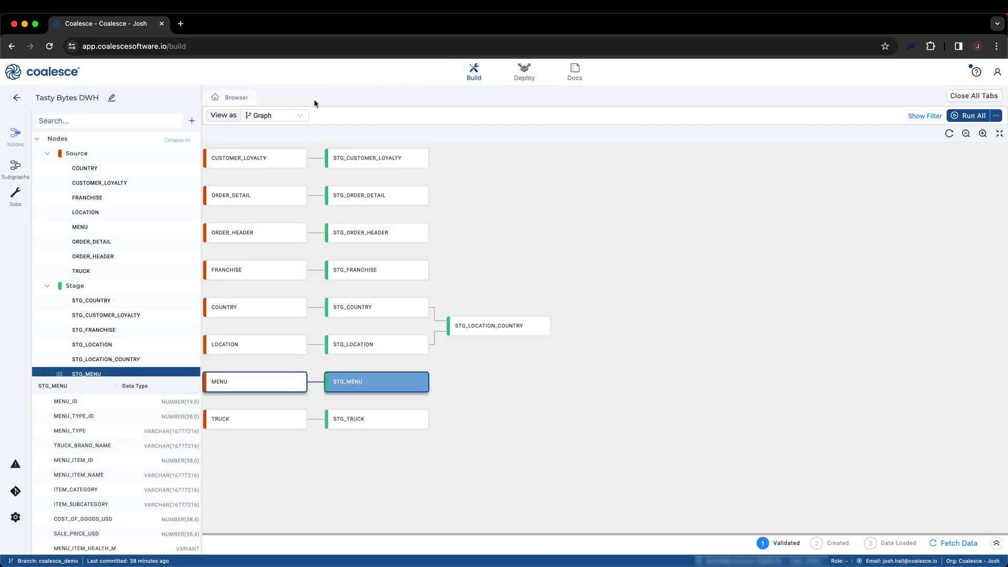
{"action": "left_click", "coordinate": [492, 226]}
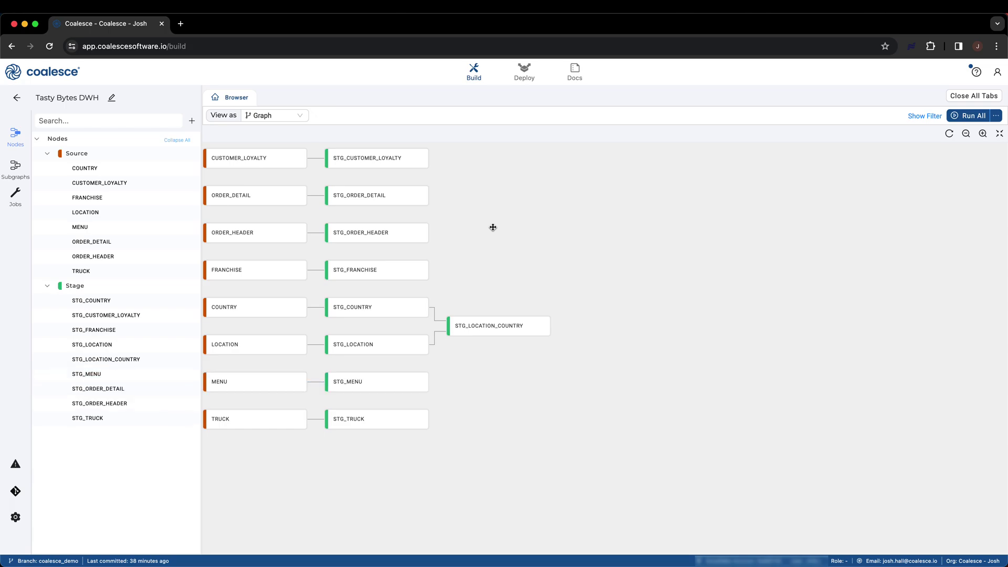
{"action": "left_click", "coordinate": [385, 347]}
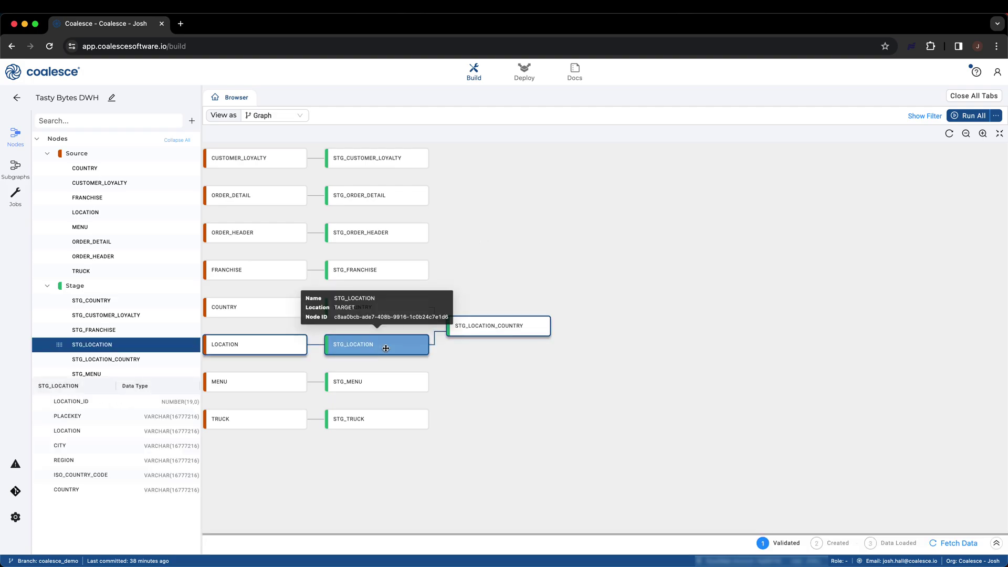
{"action": "right_click", "coordinate": [385, 349]}
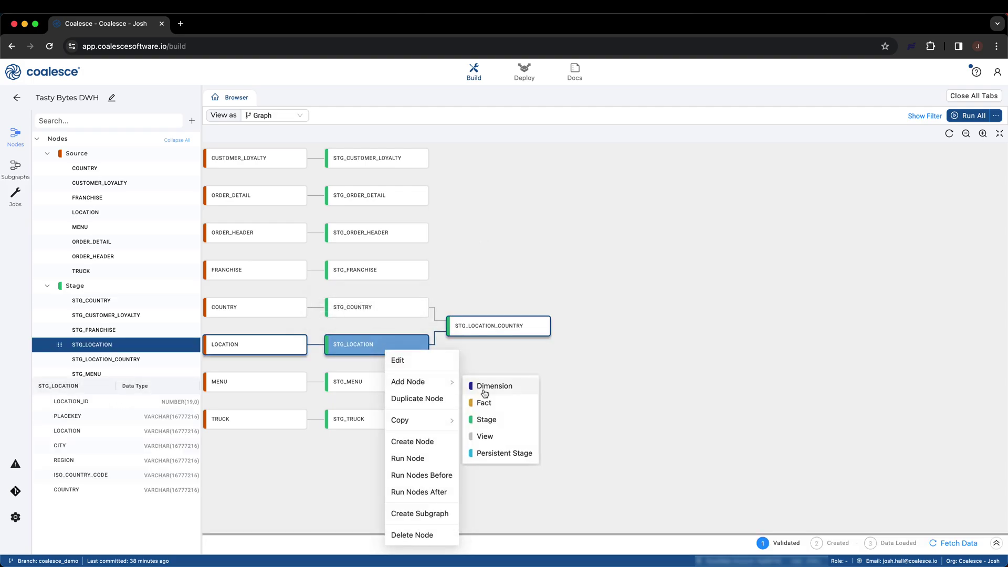
- Add DIM_LOCATION keyed on LOCATION_ID, tracking LOCATION, CITY and COUNTRY, and run it
{"action": "left_click", "coordinate": [484, 388]}
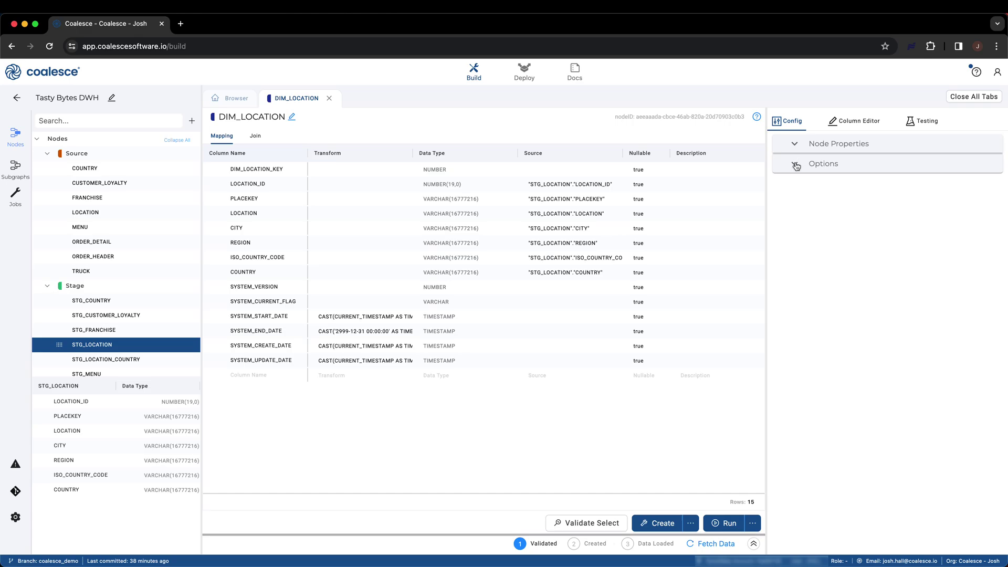
{"action": "left_click", "coordinate": [799, 164]}
{"action": "left_click", "coordinate": [802, 336]}
{"action": "left_click", "coordinate": [887, 321]}
{"action": "left_click", "coordinate": [802, 479]}
{"action": "scroll", "coordinate": [831, 473], "scroll_direction": "down", "scroll_amount": 2}
{"action": "left_click", "coordinate": [803, 504]}
{"action": "left_click", "coordinate": [887, 457]}
{"action": "left_click", "coordinate": [567, 454]}
{"action": "scroll", "coordinate": [526, 436], "scroll_direction": "down", "scroll_amount": 5}
{"action": "scroll", "coordinate": [526, 436], "scroll_direction": "down", "scroll_amount": 3}
{"action": "scroll", "coordinate": [526, 437], "scroll_direction": "down", "scroll_amount": 3}
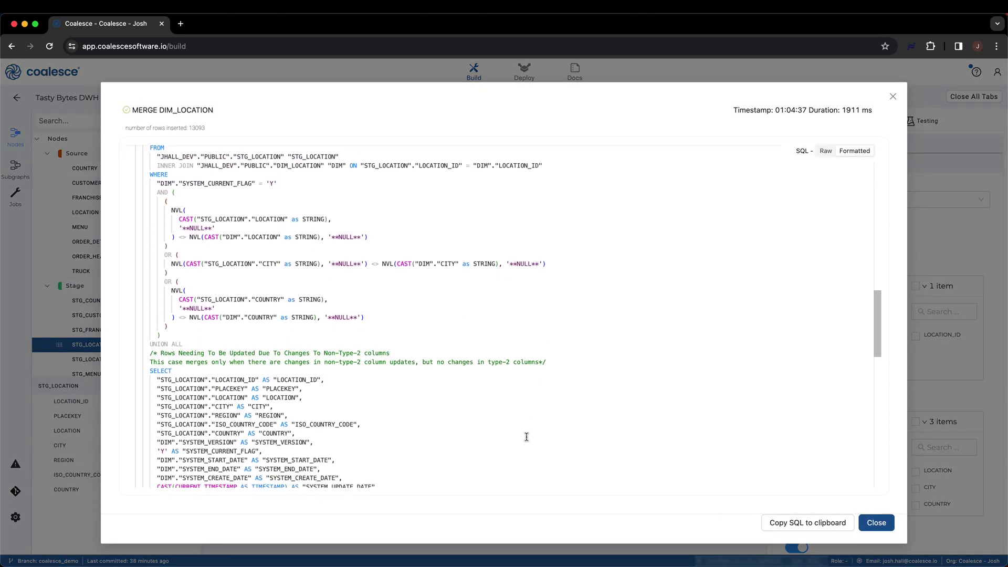
{"action": "scroll", "coordinate": [526, 436], "scroll_direction": "down", "scroll_amount": 3}
{"action": "scroll", "coordinate": [527, 437], "scroll_direction": "down", "scroll_amount": 3}
{"action": "scroll", "coordinate": [526, 436], "scroll_direction": "down", "scroll_amount": 5}
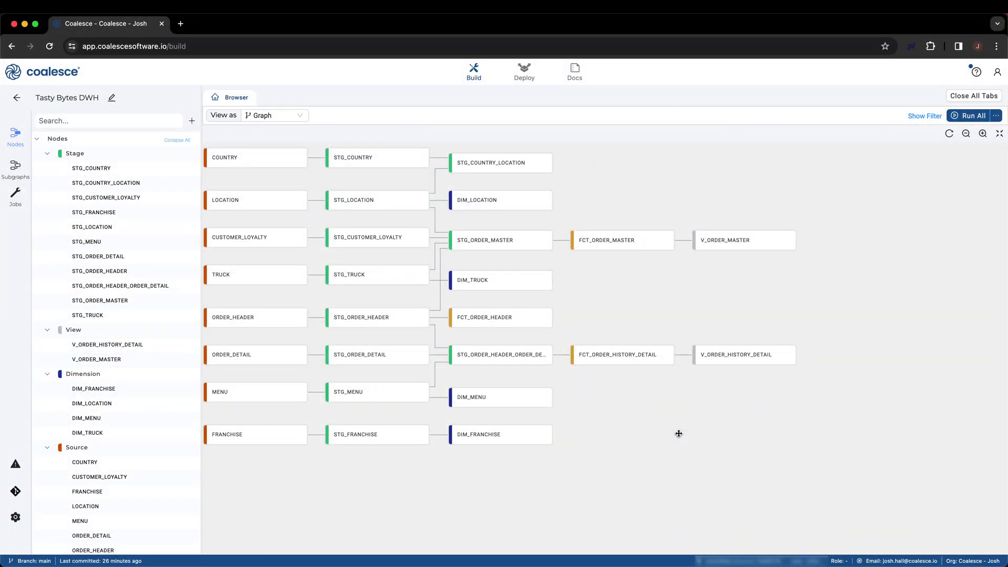
- Open STG_ORDER_HEADER_ORDER_DETAIL and view the column lineage of MASTER_ORDER_ID
{"action": "double_click", "coordinate": [515, 353]}
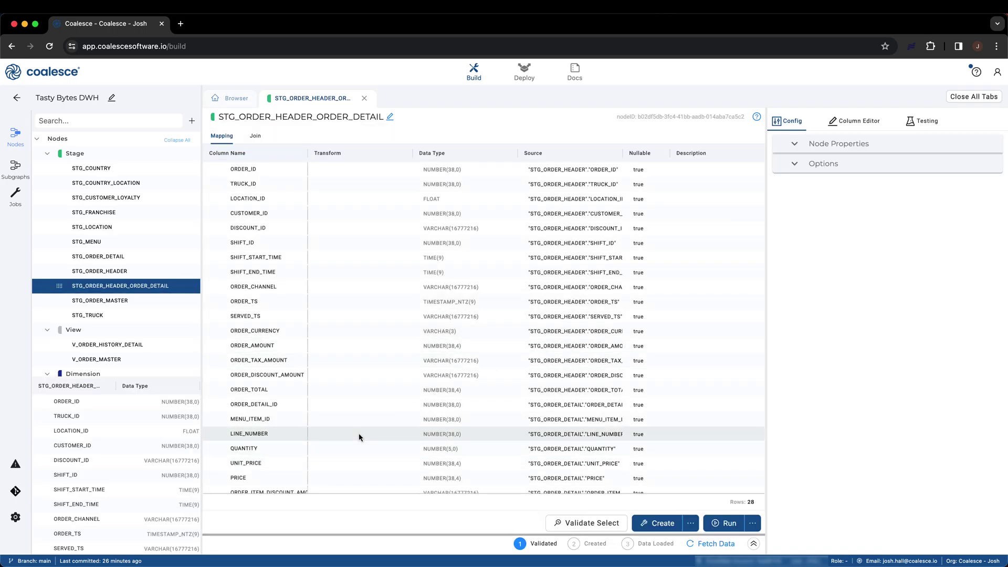
{"action": "scroll", "coordinate": [359, 437], "scroll_direction": "down", "scroll_amount": 3}
{"action": "left_click", "coordinate": [309, 475]}
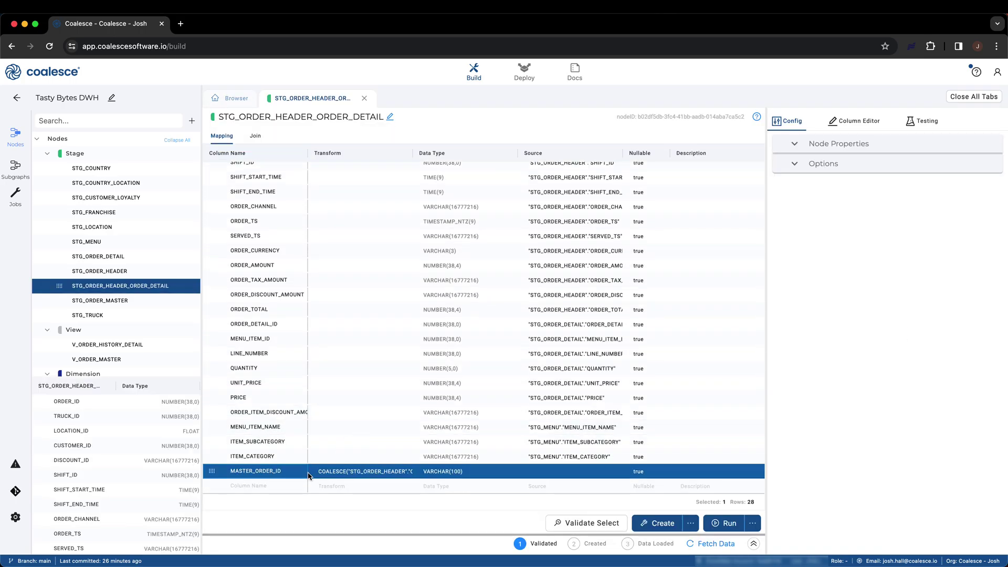
{"action": "right_click", "coordinate": [309, 476]}
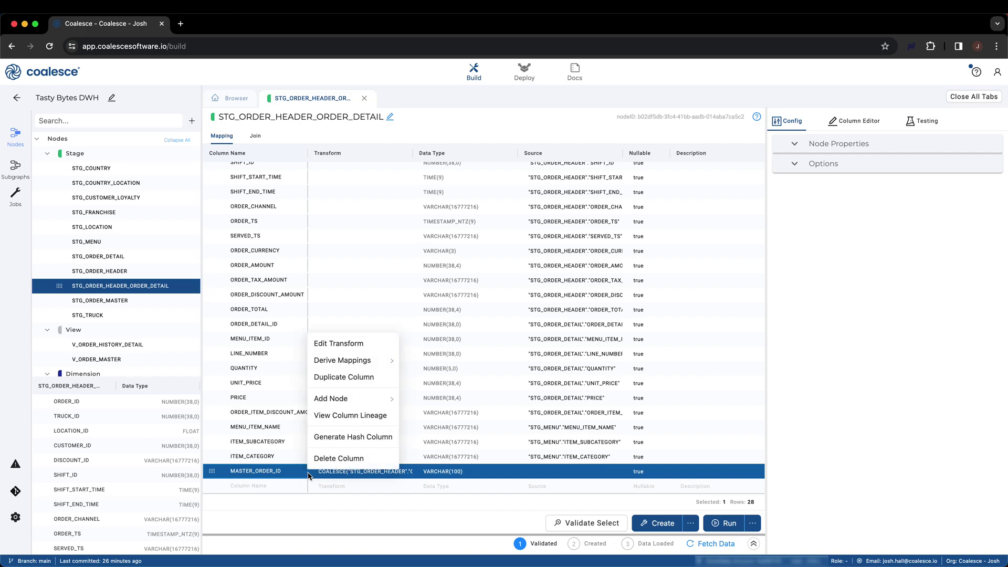
{"action": "left_click", "coordinate": [352, 417]}
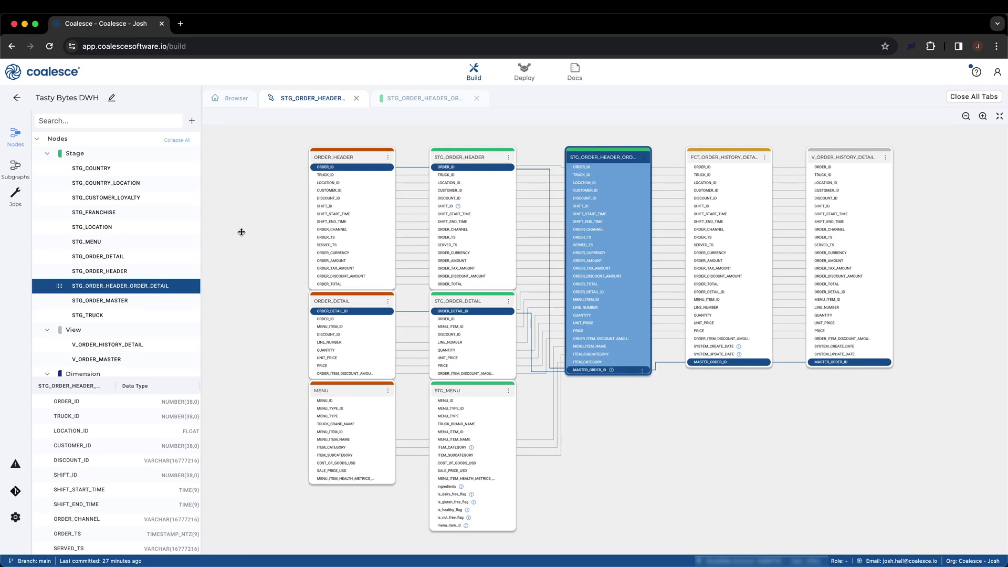
- Trace the lineage of ORDER_ID, CUSTOMER_ID, ORDER_CHANNEL and QUANTITY across the nodes
{"action": "left_click", "coordinate": [621, 169]}
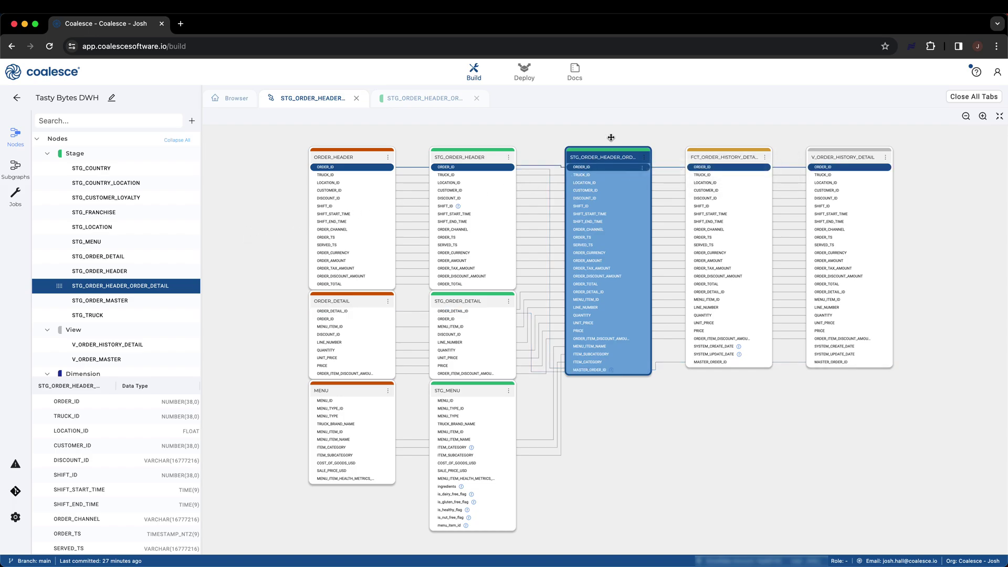
{"action": "left_click", "coordinate": [592, 190]}
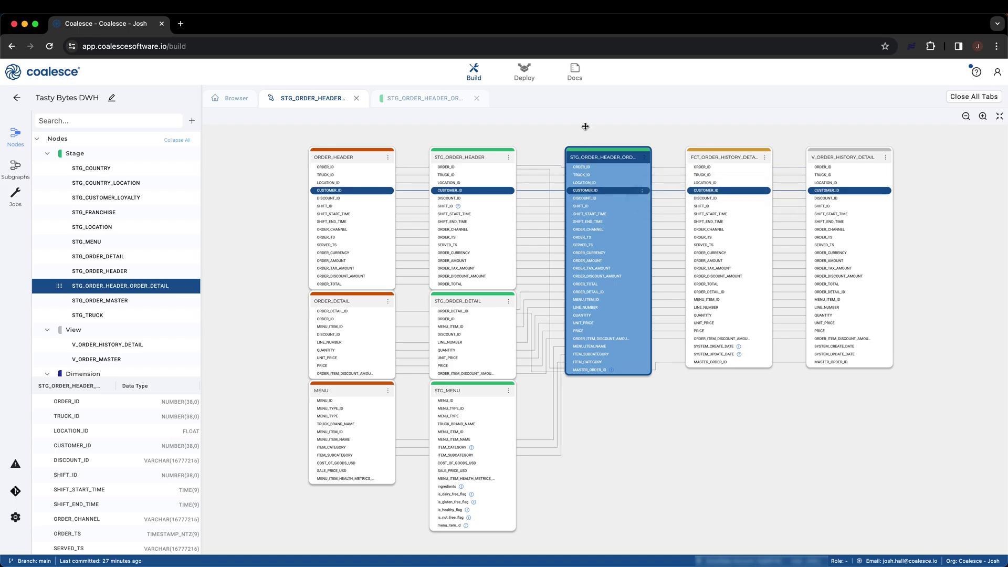
{"action": "left_click", "coordinate": [592, 229]}
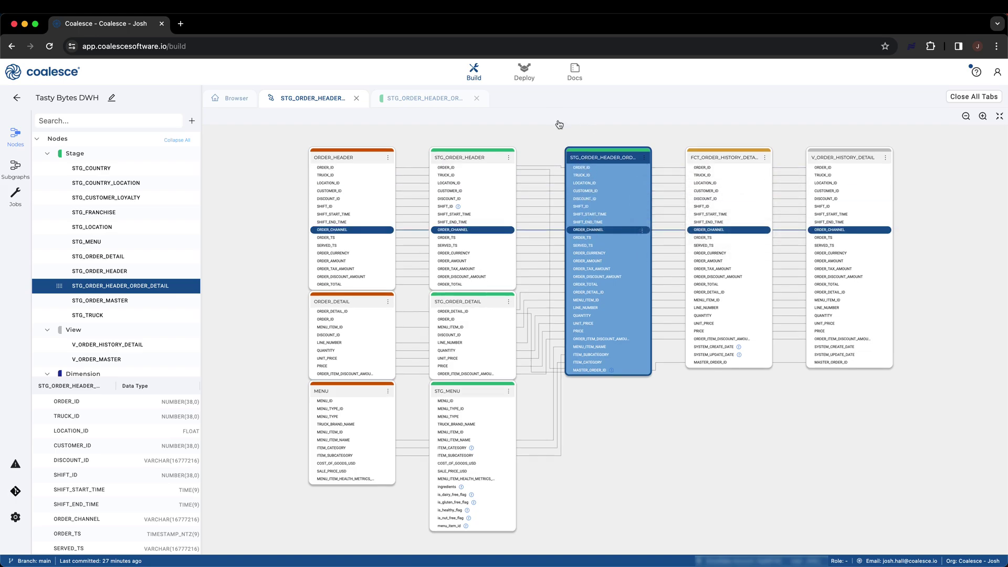
{"action": "left_click", "coordinate": [587, 315]}
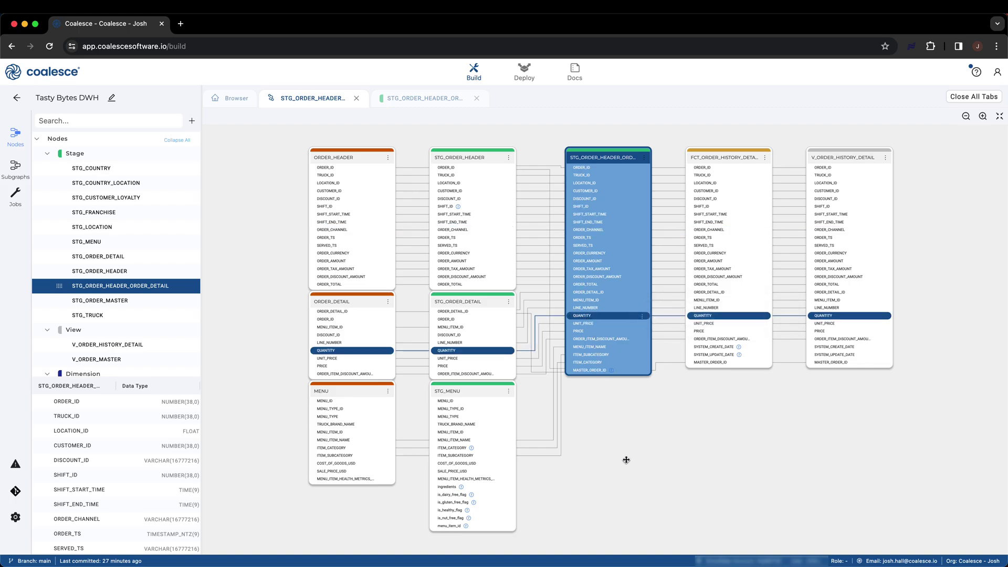
- Trace MENU_ITEM_NAME's lineage and start a Propagate Addition for it downstream
{"action": "left_click", "coordinate": [594, 346]}
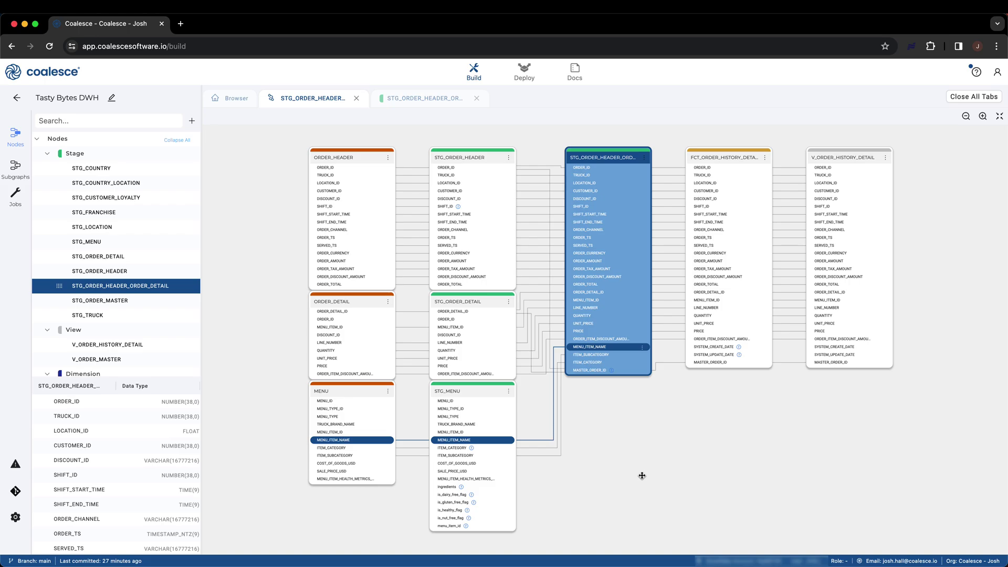
{"action": "left_click", "coordinate": [643, 347]}
{"action": "left_click", "coordinate": [662, 371]}
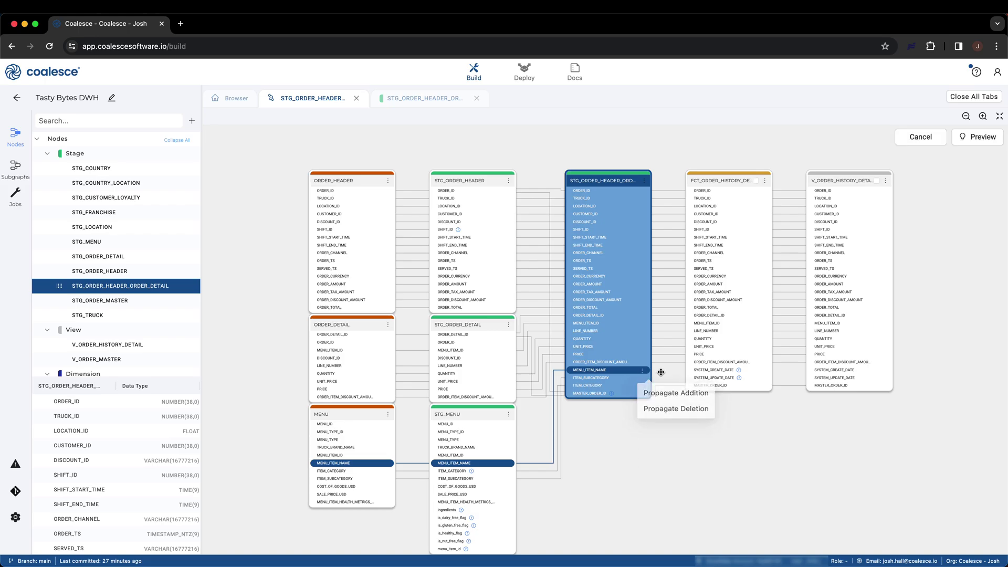
- Finish propagating MENU_ITEM_NAME to FCT_ORDER_HISTORY_DETAIL and V_ORDER_HISTORY_DETAIL, applied and confirmed
{"action": "left_click", "coordinate": [877, 181]}
{"action": "left_click", "coordinate": [976, 137]}
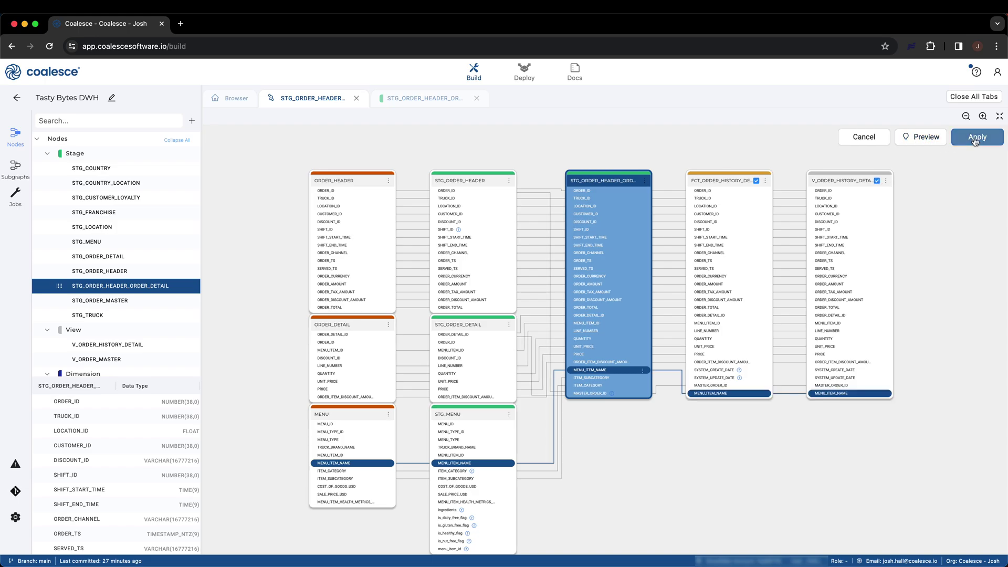
{"action": "left_click", "coordinate": [975, 139]}
{"action": "left_click", "coordinate": [681, 233]}
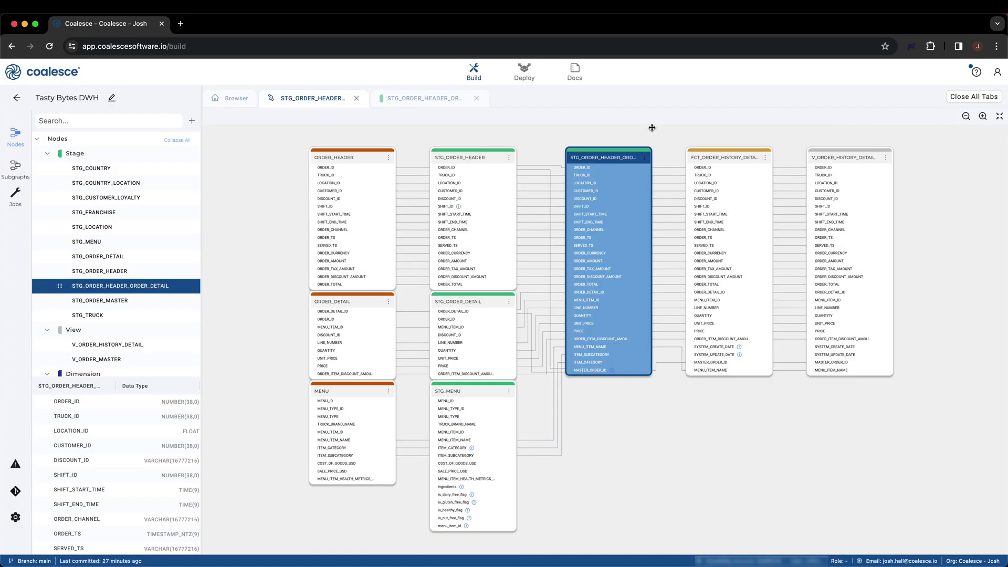
- Propagate deletion of MENU_ITEM_NAME from both order history nodes, then close the node tabs
{"action": "left_click", "coordinate": [603, 346]}
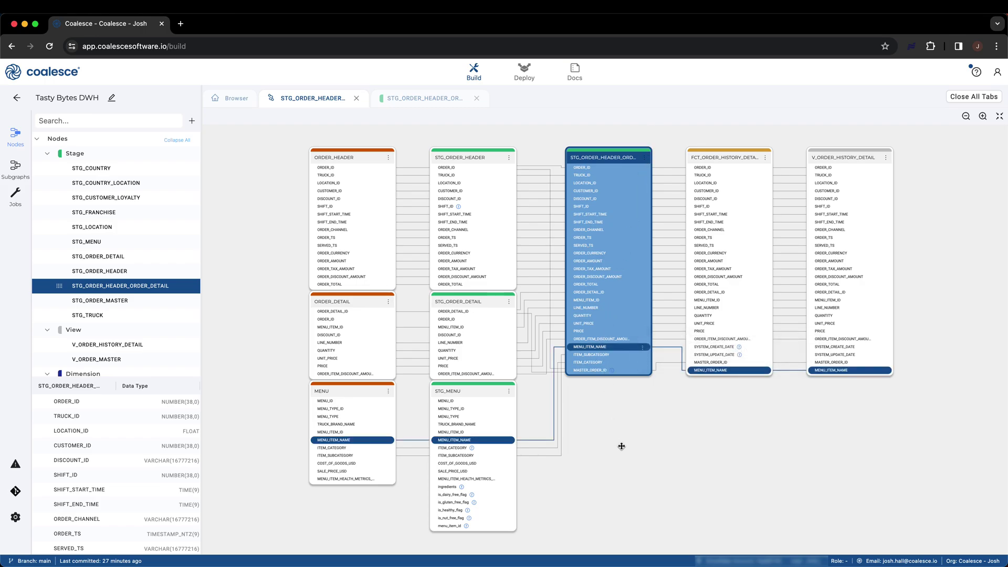
{"action": "left_click", "coordinate": [642, 346]}
{"action": "left_click", "coordinate": [671, 387]}
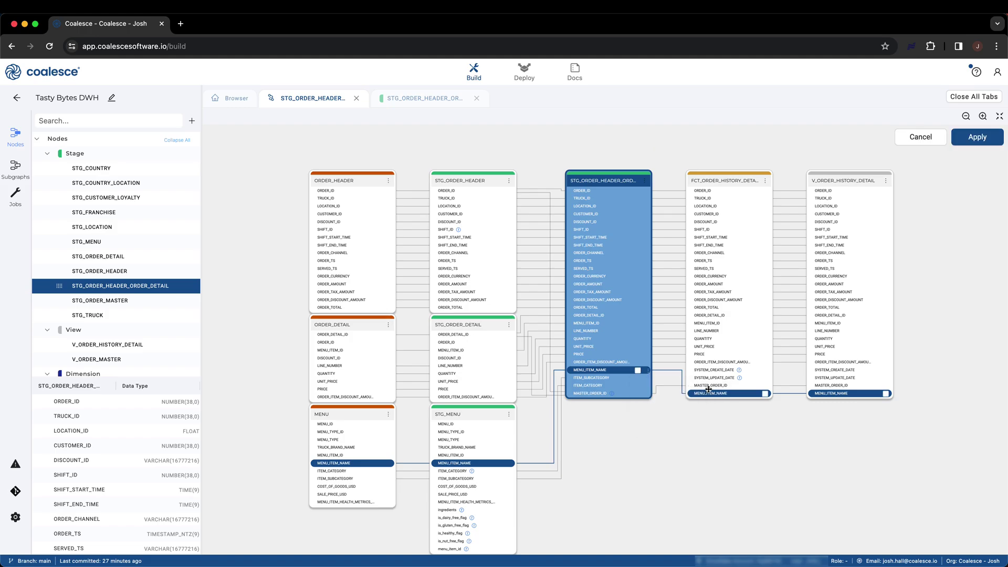
{"action": "left_click", "coordinate": [765, 393]}
{"action": "left_click", "coordinate": [886, 393]}
{"action": "left_click", "coordinate": [977, 137]}
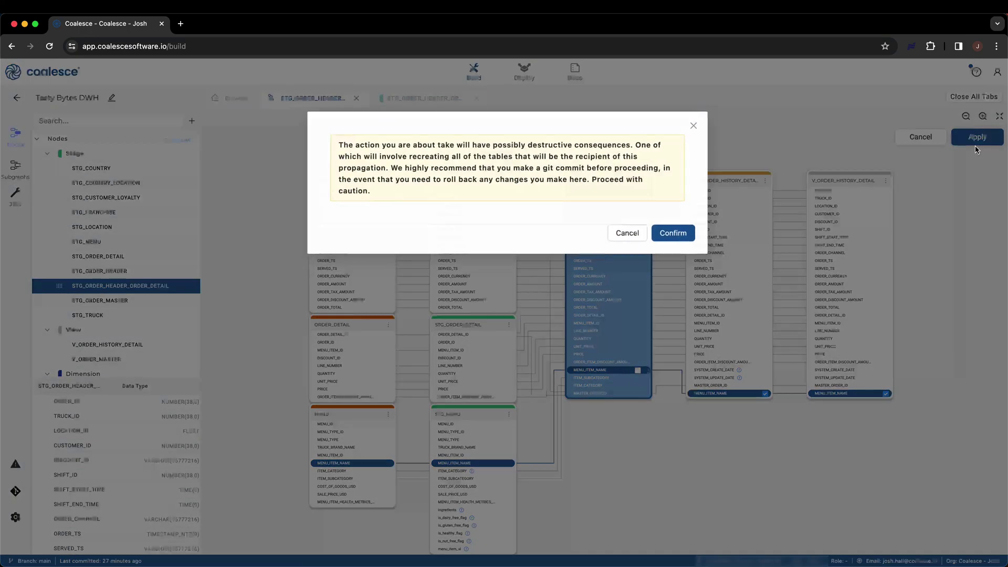
{"action": "left_click", "coordinate": [670, 232]}
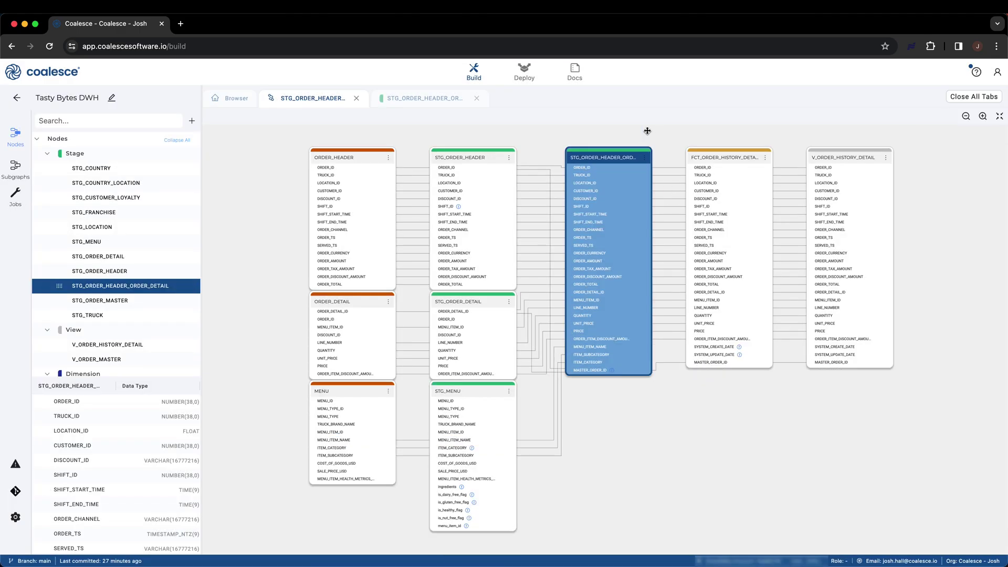
{"action": "left_click", "coordinate": [477, 100]}
{"action": "left_click", "coordinate": [356, 98]}
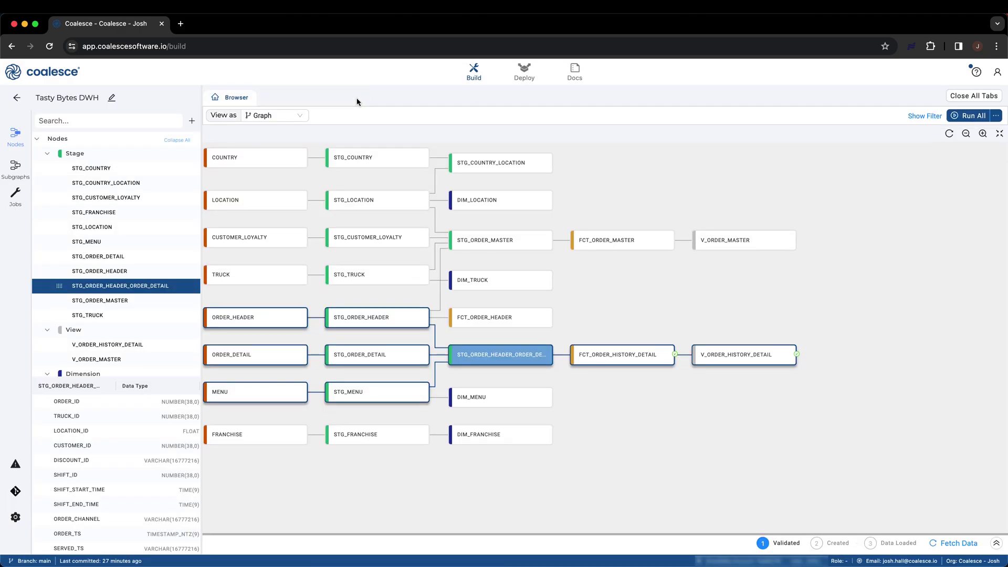
- Duplicate the View node type under Build Settings and edit the new Copy of View
{"action": "mouse_move", "coordinate": [76, 520]}
{"action": "left_click", "coordinate": [15, 516]}
{"action": "left_click", "coordinate": [240, 249]}
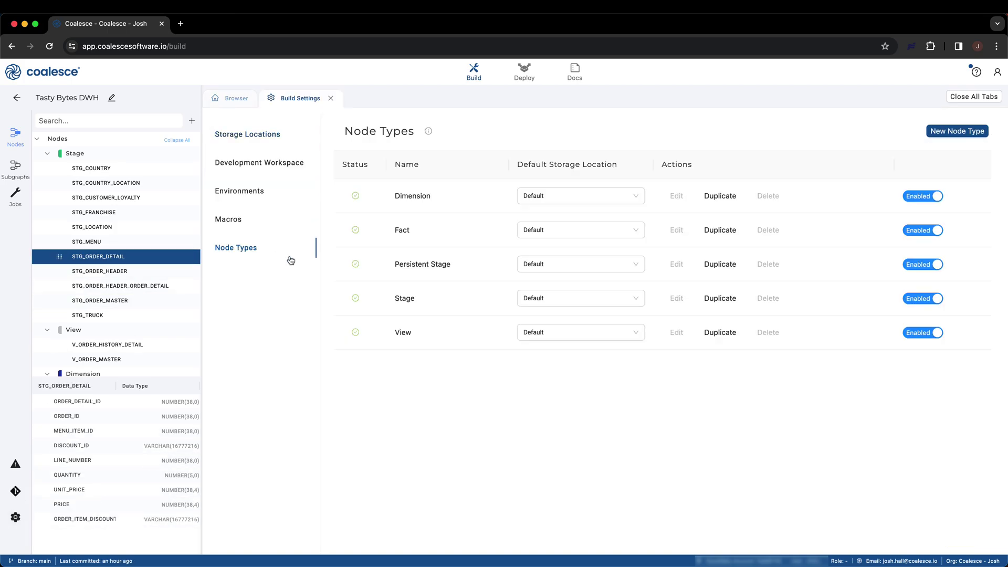
{"action": "left_click", "coordinate": [720, 333]}
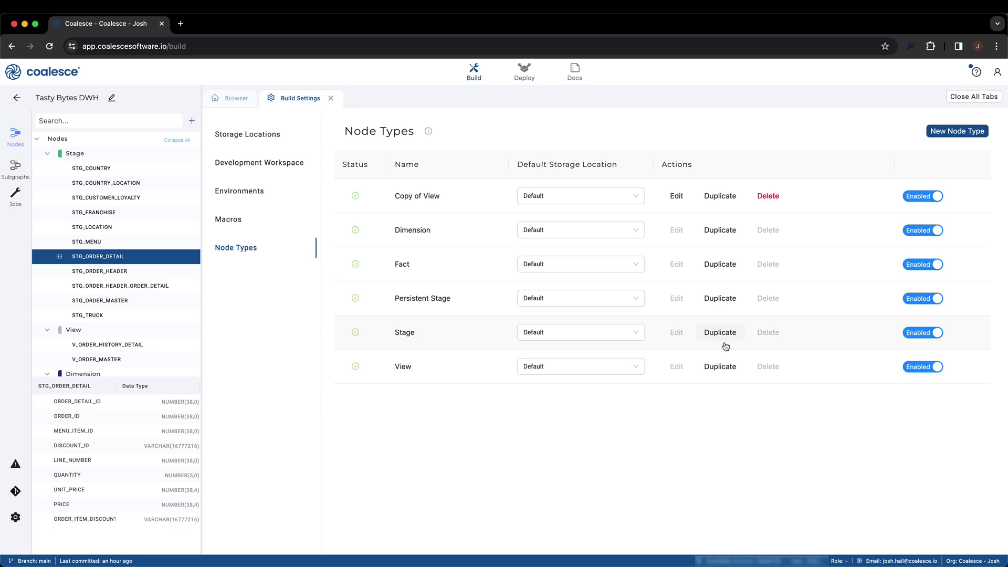
{"action": "left_click", "coordinate": [676, 195]}
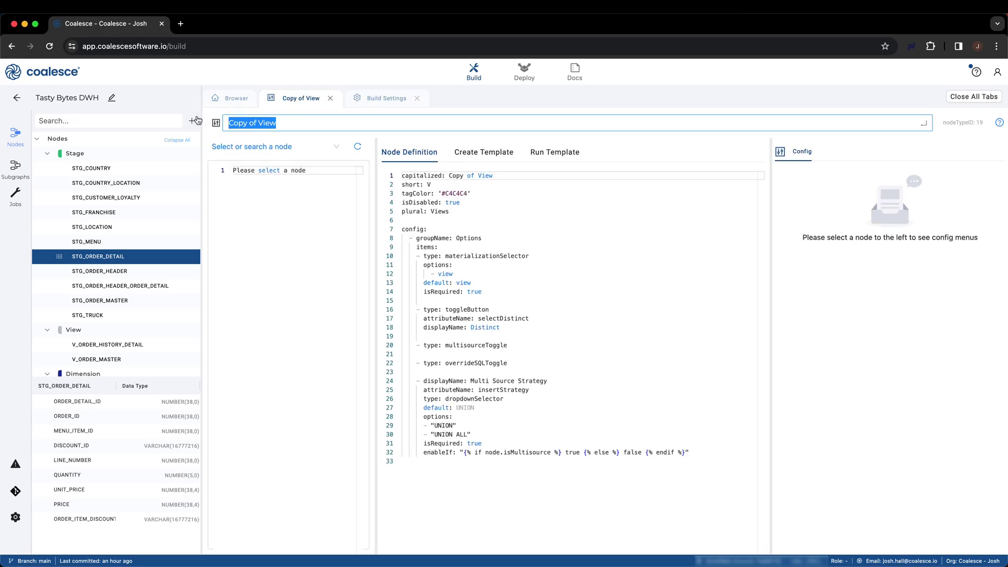
{"action": "type", "text": "custom node type"}
- Confirm the new node type name, preview with STG_MENU, and delete the Distinct toggle lines
{"action": "key", "text": "Return"}
{"action": "left_click", "coordinate": [276, 135]}
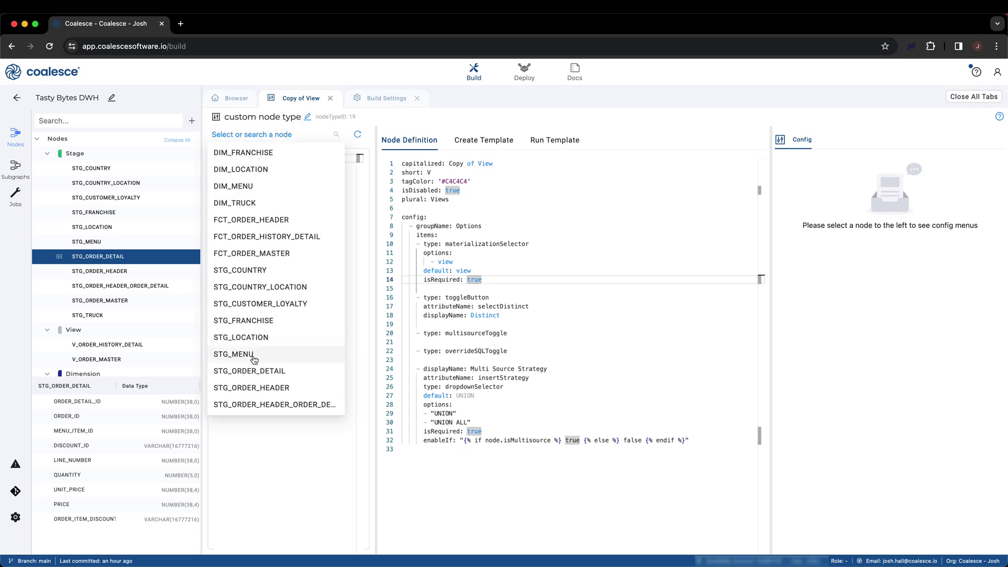
{"action": "left_click", "coordinate": [236, 353]}
{"action": "left_click", "coordinate": [801, 192]}
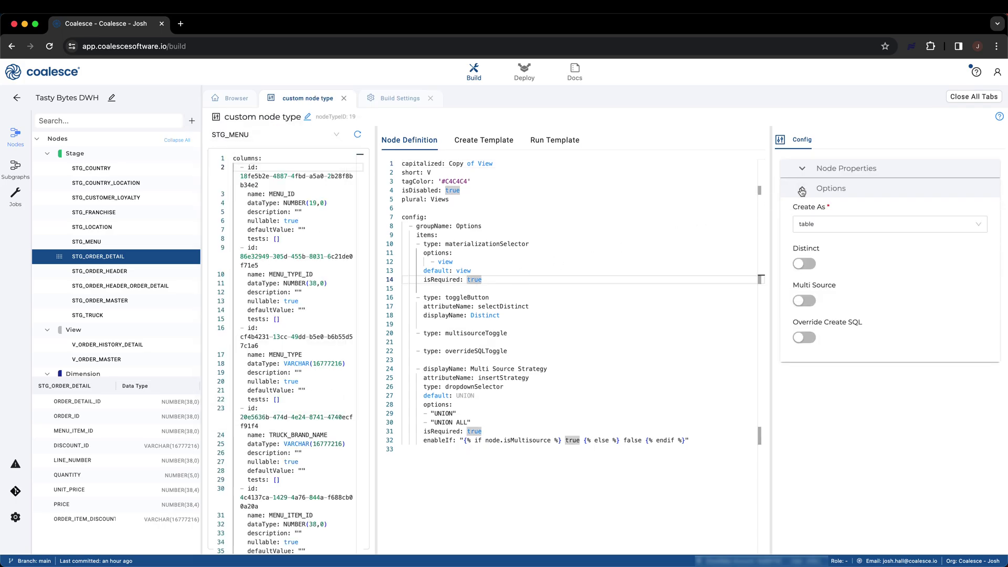
{"action": "left_click_drag", "start_coordinate": [513, 315], "coordinate": [401, 297]}
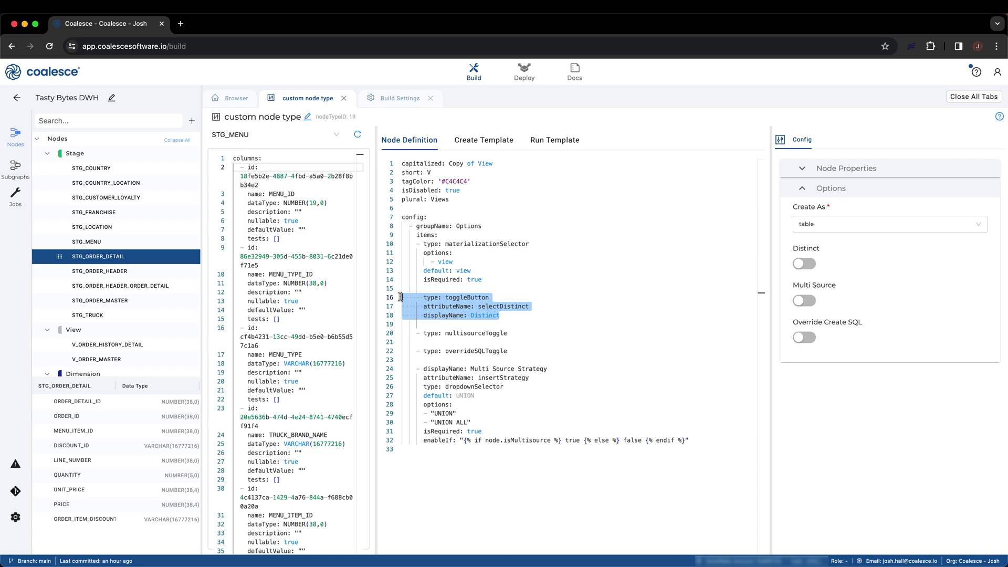
{"action": "key", "text": "BackSpace"}
{"action": "key", "text": "BackSpace"}
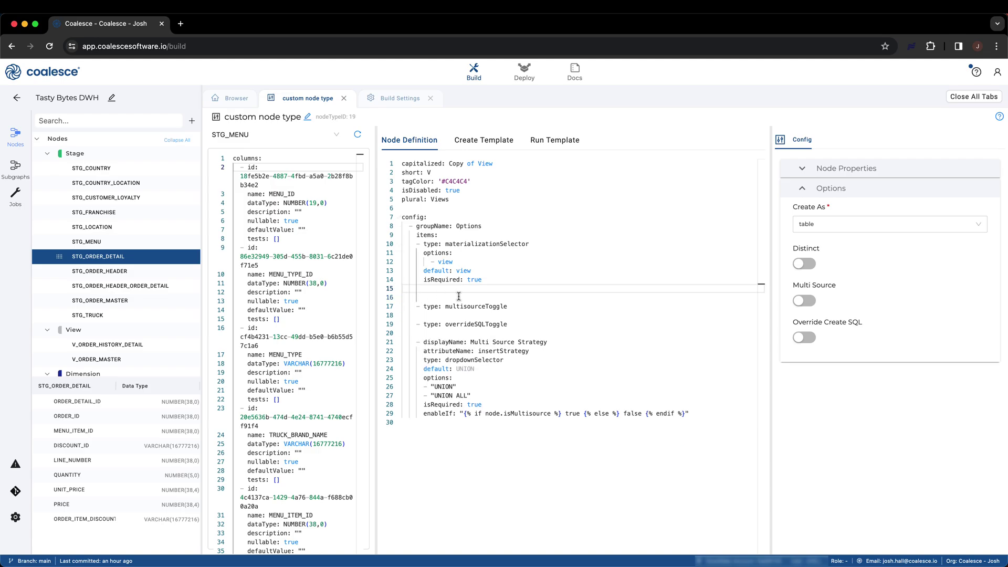
- Add a '- table' materialization option and verify the view/table choices in the preview
{"action": "left_click", "coordinate": [823, 227]}
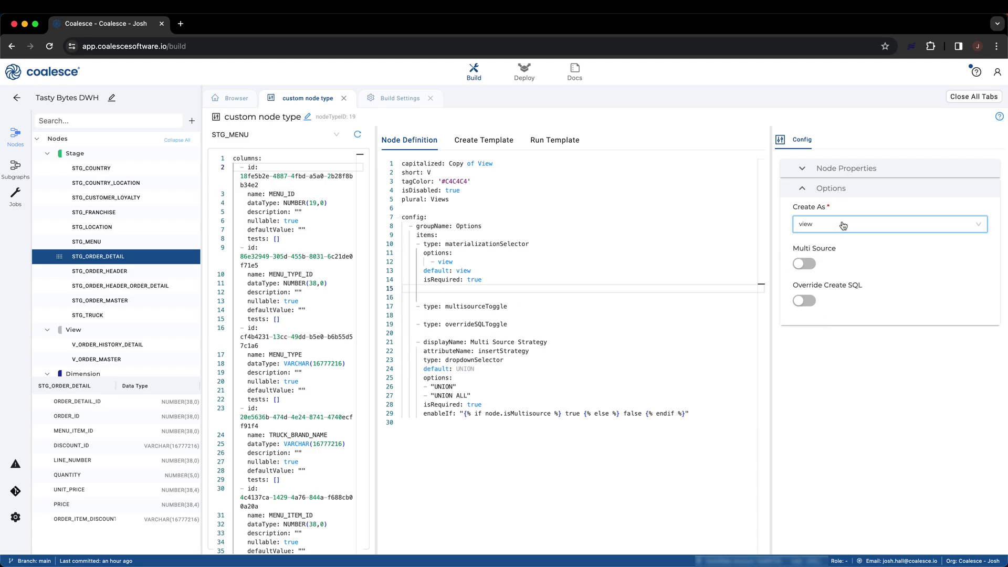
{"action": "left_click", "coordinate": [462, 263]}
{"action": "key", "text": "Return"}
{"action": "type", "text": "table"}
{"action": "left_click", "coordinate": [808, 189]}
{"action": "left_click", "coordinate": [825, 224]}
{"action": "left_click", "coordinate": [818, 263]}
{"action": "left_click", "coordinate": [827, 227]}
{"action": "left_click", "coordinate": [824, 246]}
{"action": "left_click", "coordinate": [233, 97]}
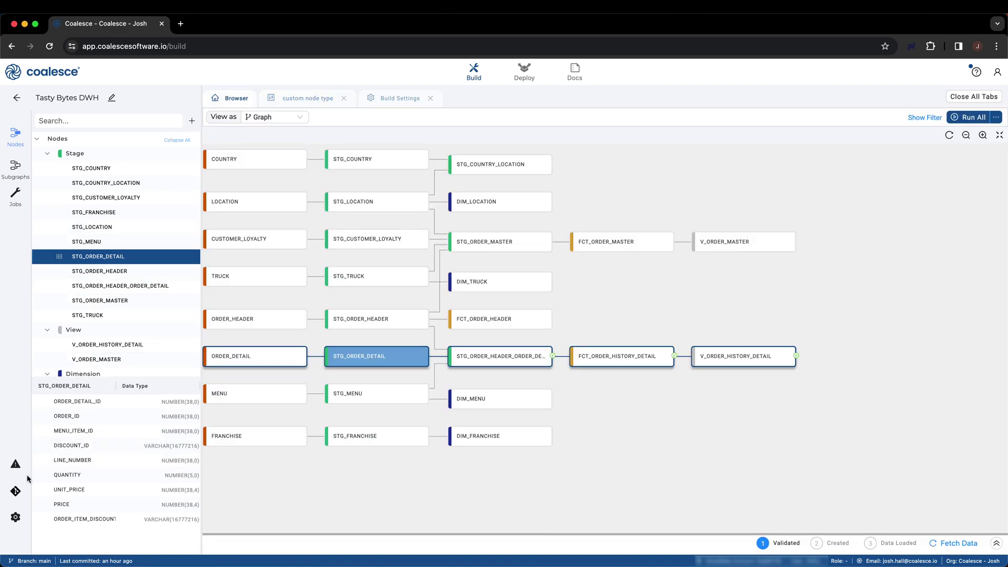
{"action": "left_click", "coordinate": [16, 491]}
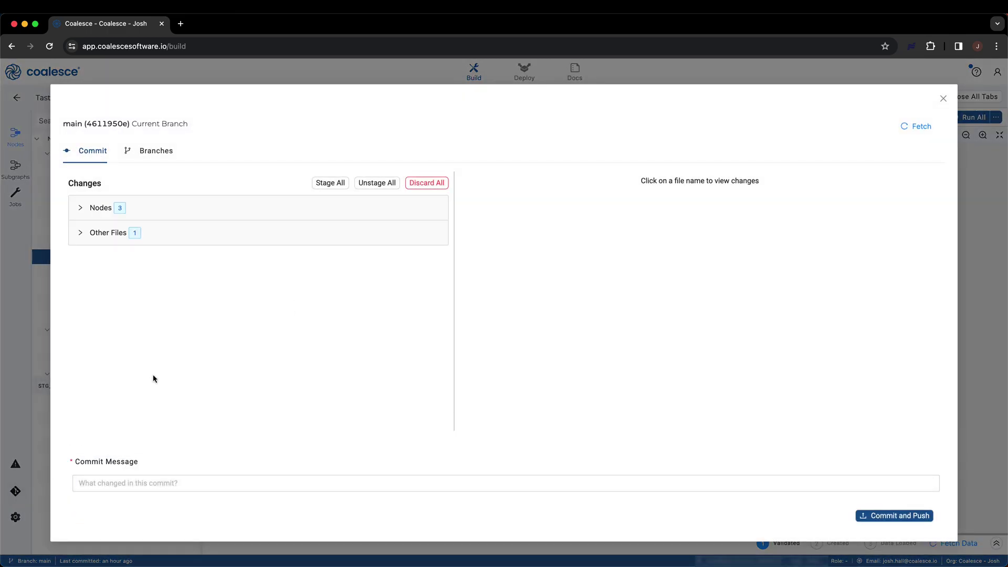
{"action": "left_click", "coordinate": [81, 210]}
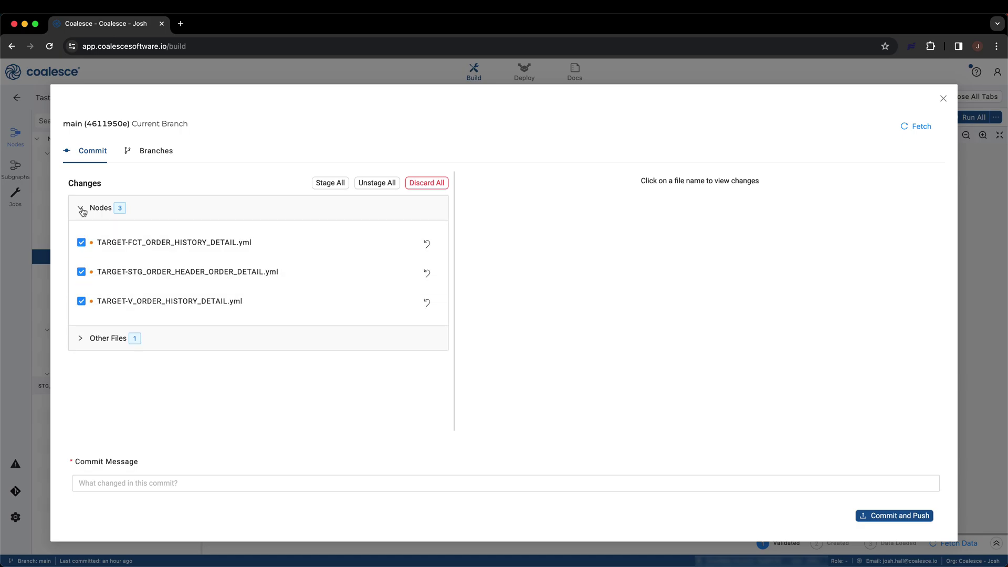
{"action": "left_click", "coordinate": [154, 153]}
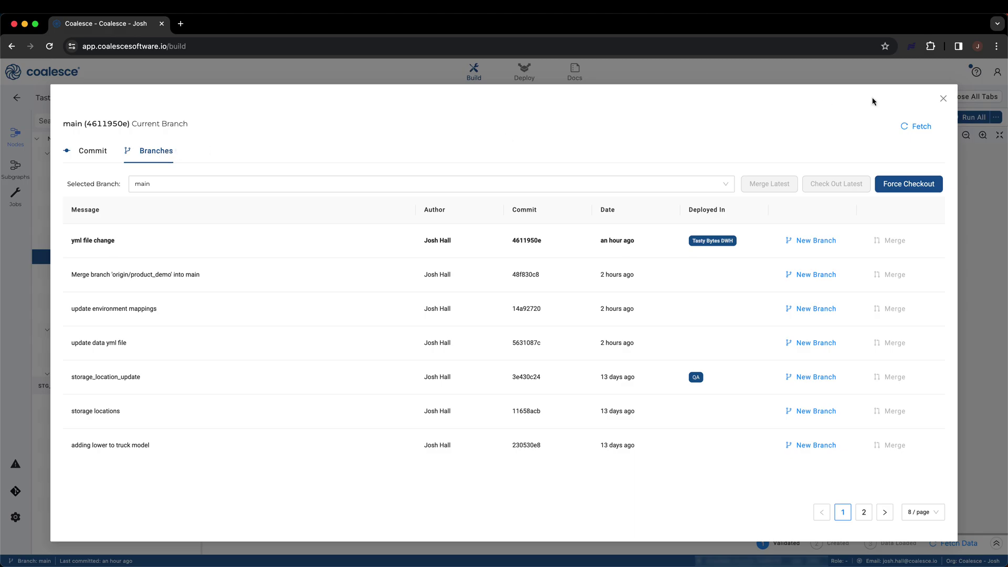
- Browse the Tasty Bytes DWH documentation for the MENU source node, then return to Build
{"action": "left_click", "coordinate": [945, 96]}
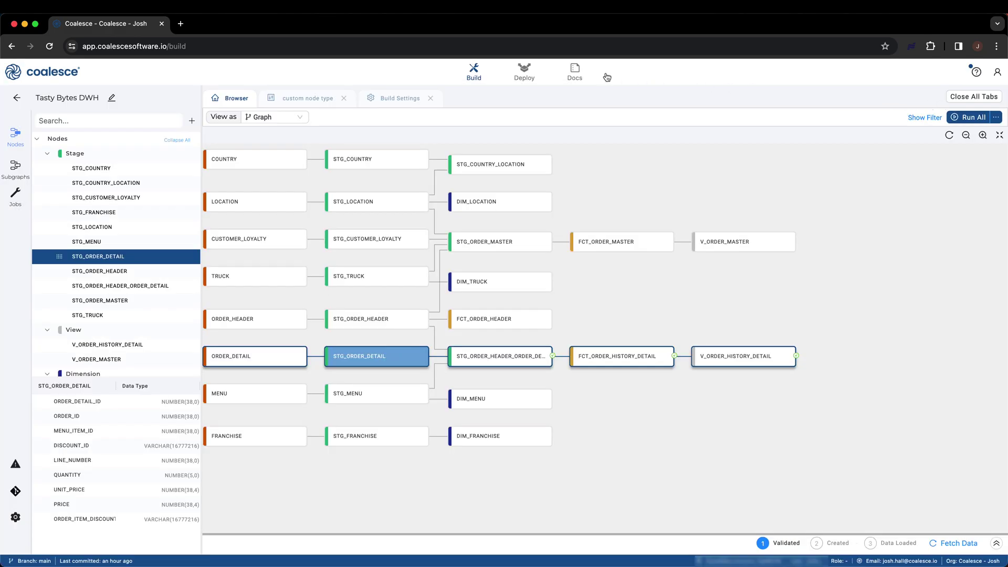
{"action": "left_click", "coordinate": [577, 73]}
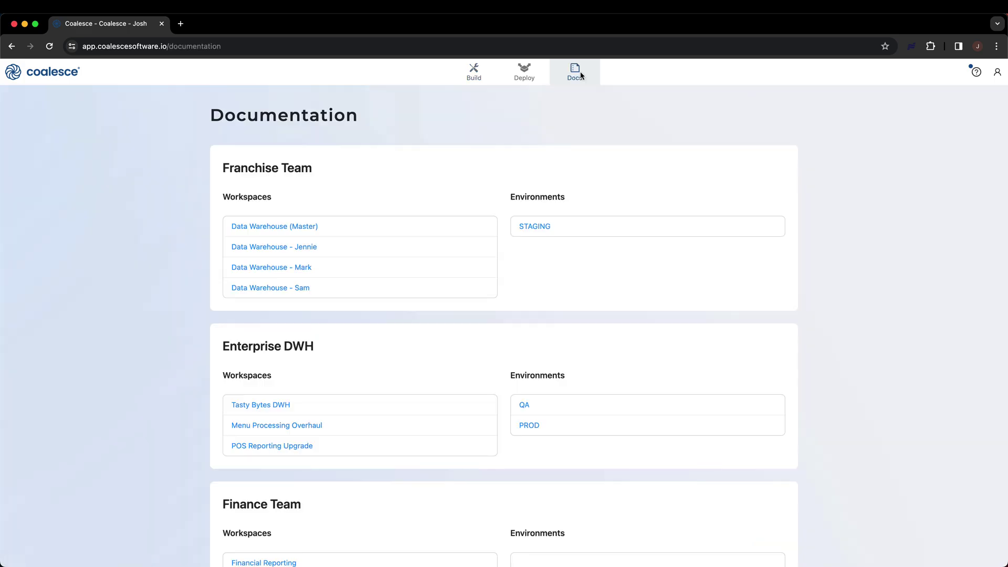
{"action": "left_click", "coordinate": [270, 404]}
{"action": "scroll", "coordinate": [276, 291], "scroll_direction": "down", "scroll_amount": 5}
{"action": "scroll", "coordinate": [277, 279], "scroll_direction": "down", "scroll_amount": 1}
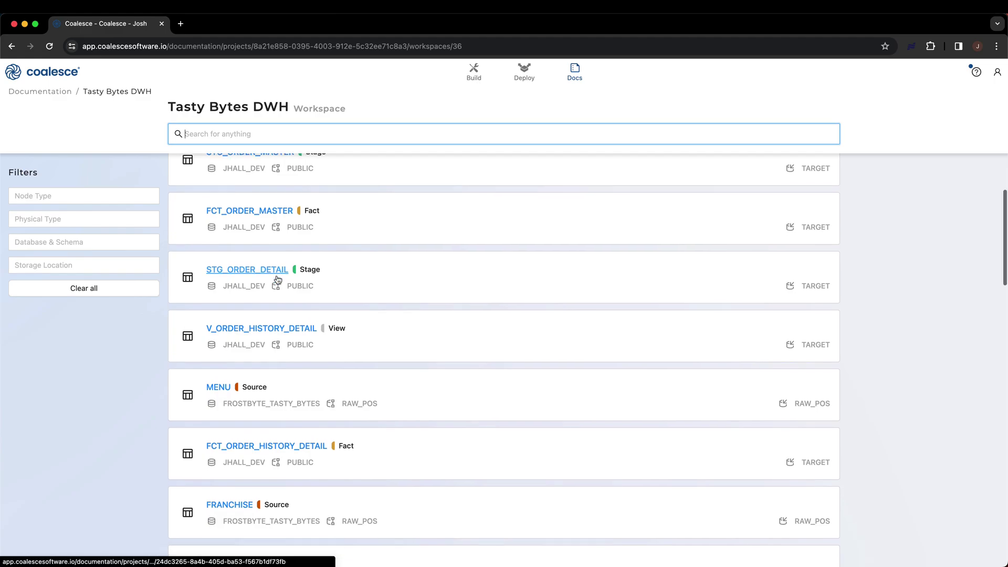
{"action": "scroll", "coordinate": [277, 280], "scroll_direction": "down", "scroll_amount": 3}
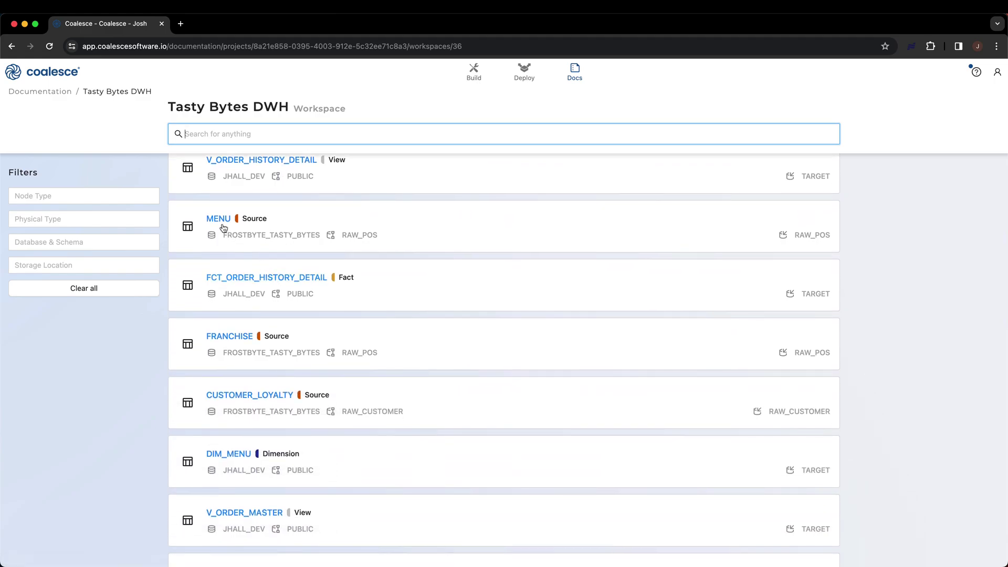
{"action": "left_click", "coordinate": [218, 220]}
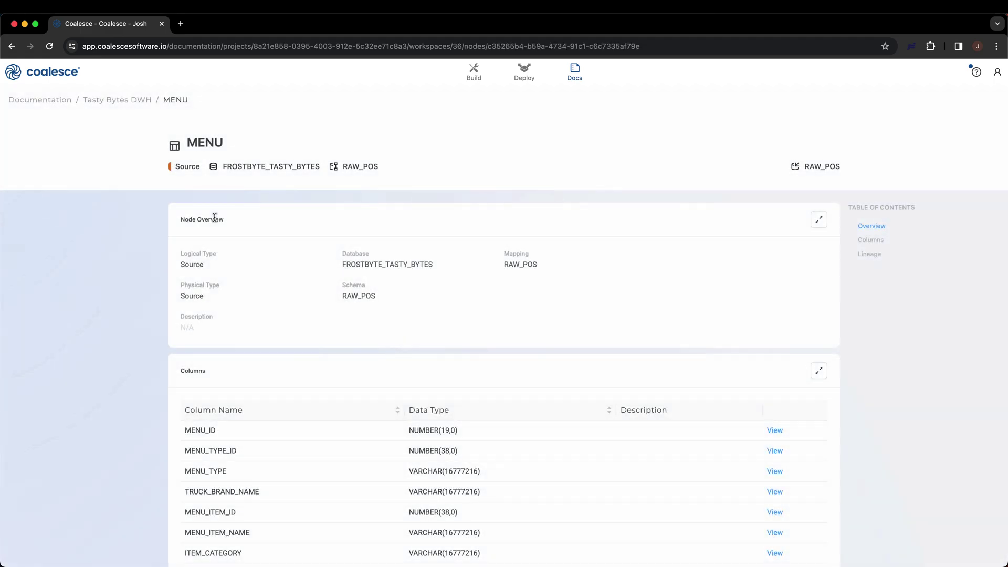
{"action": "scroll", "coordinate": [214, 219], "scroll_direction": "down", "scroll_amount": 3}
{"action": "scroll", "coordinate": [215, 221], "scroll_direction": "down", "scroll_amount": 2}
{"action": "scroll", "coordinate": [216, 221], "scroll_direction": "down", "scroll_amount": 1}
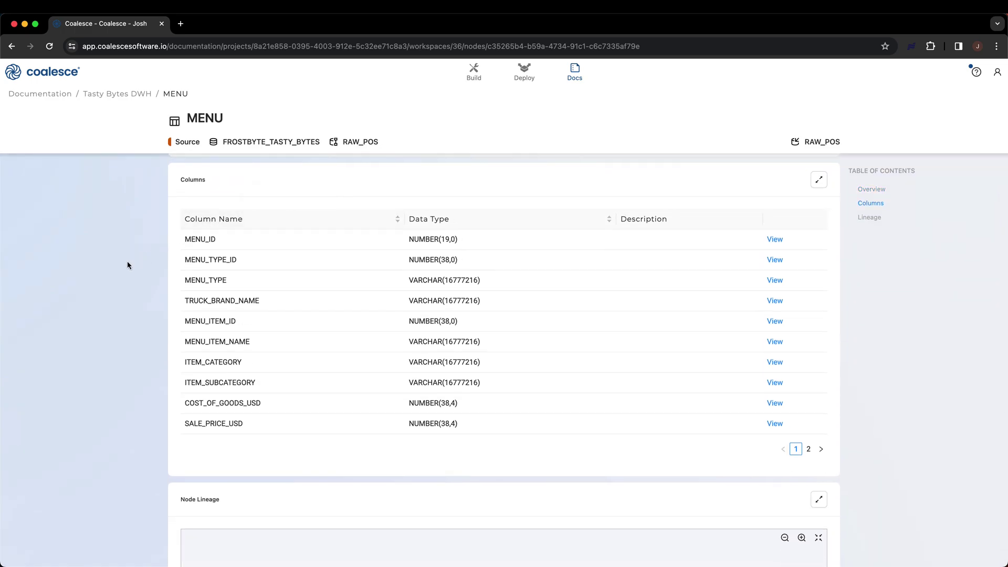
{"action": "left_click", "coordinate": [473, 71]}
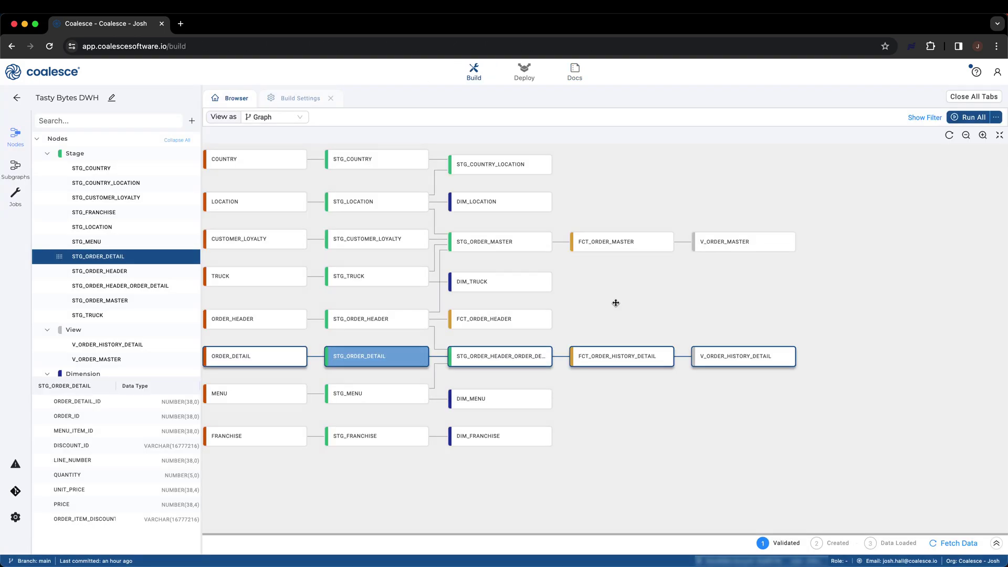